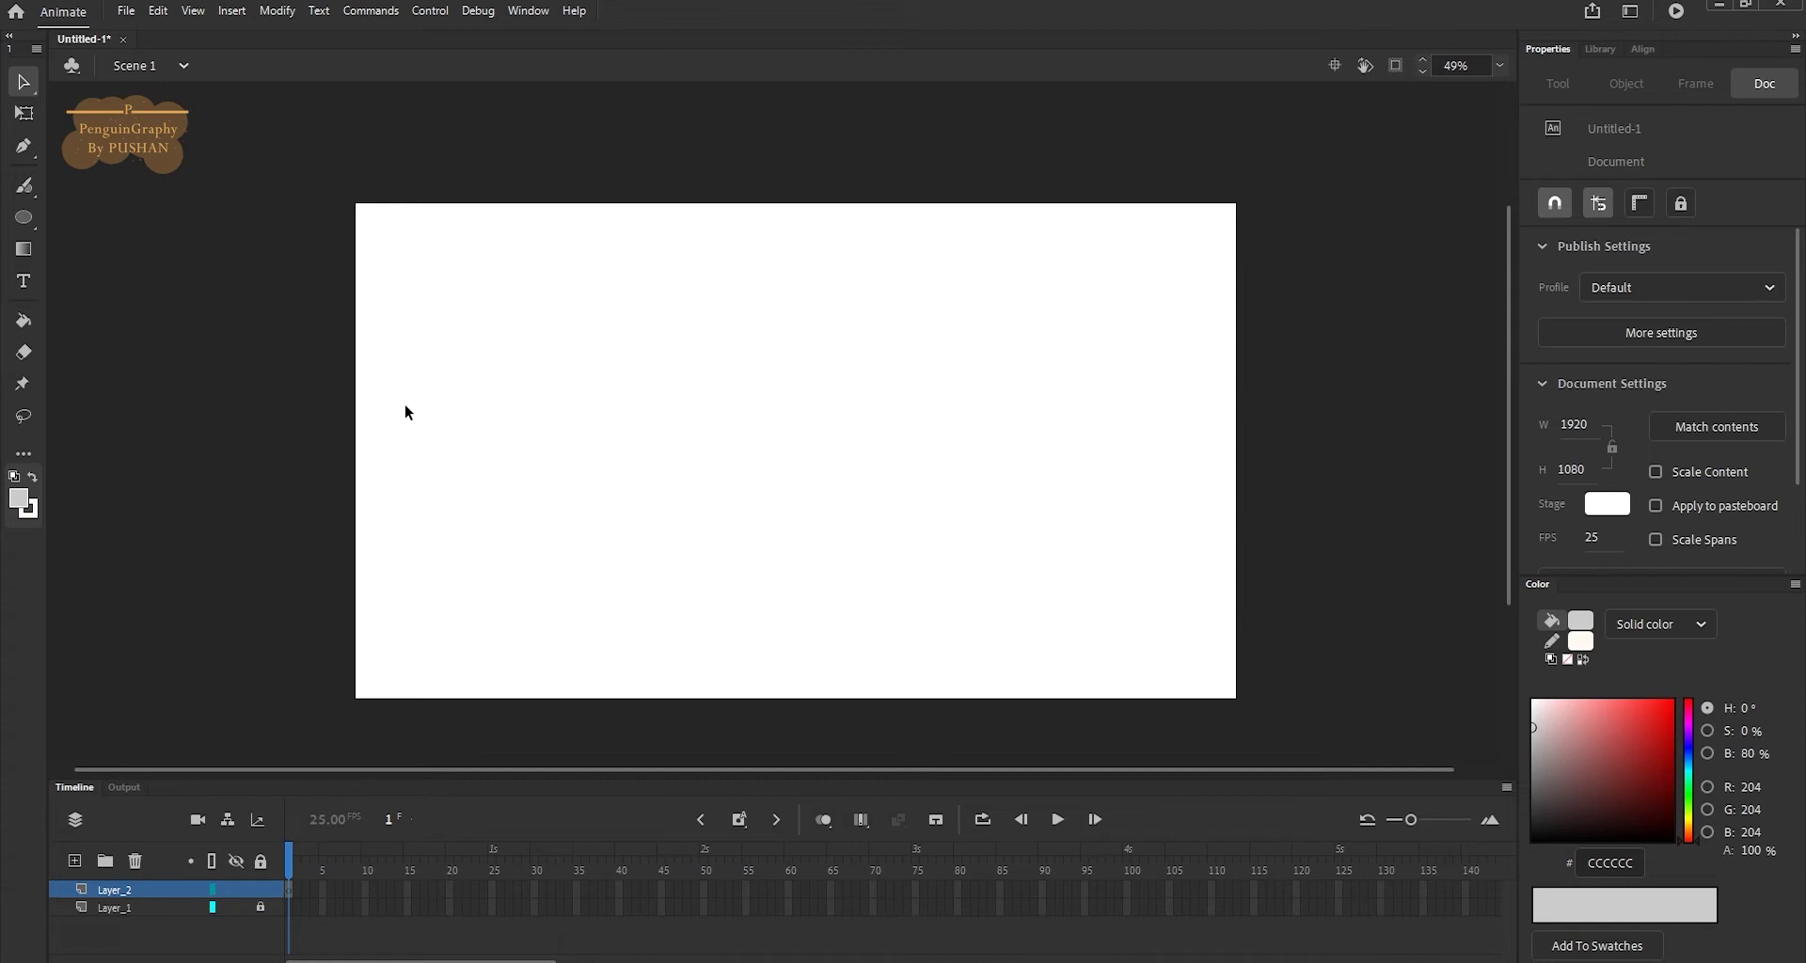
- Place the blackboard bitmap from the Library on Layer_1, aligned to fill the stage, with Layer_2 locked
left_click(1616, 49)
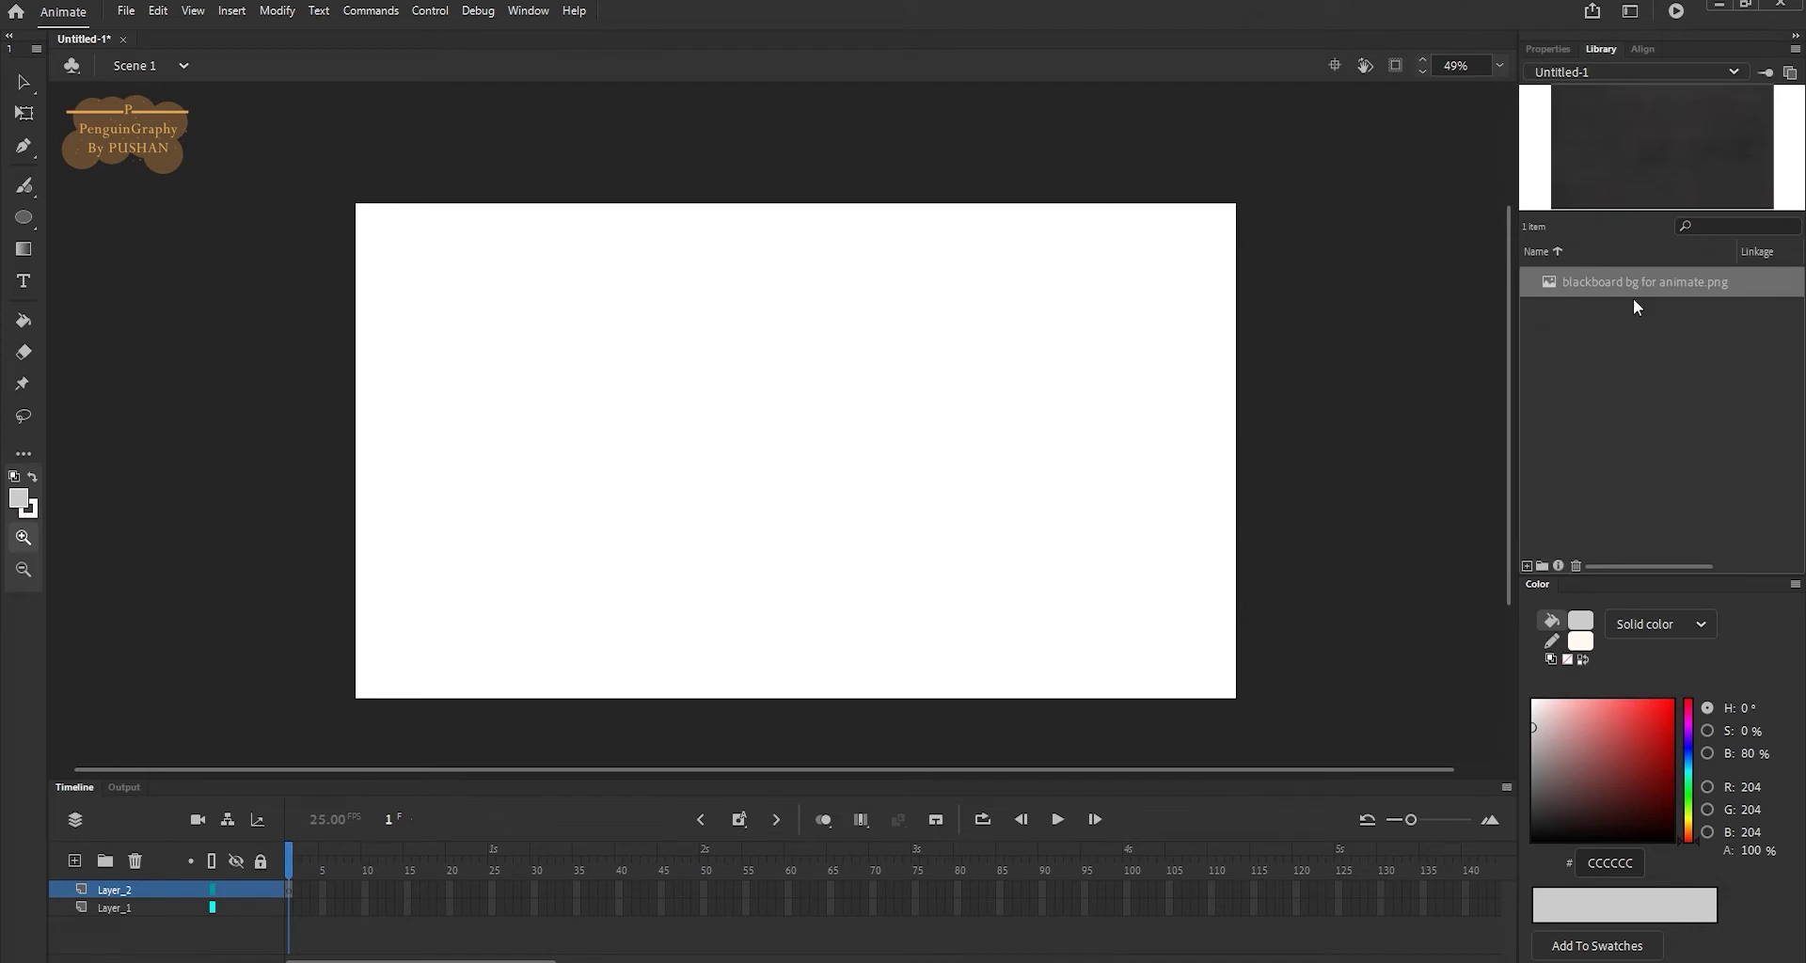
left_click(261, 891)
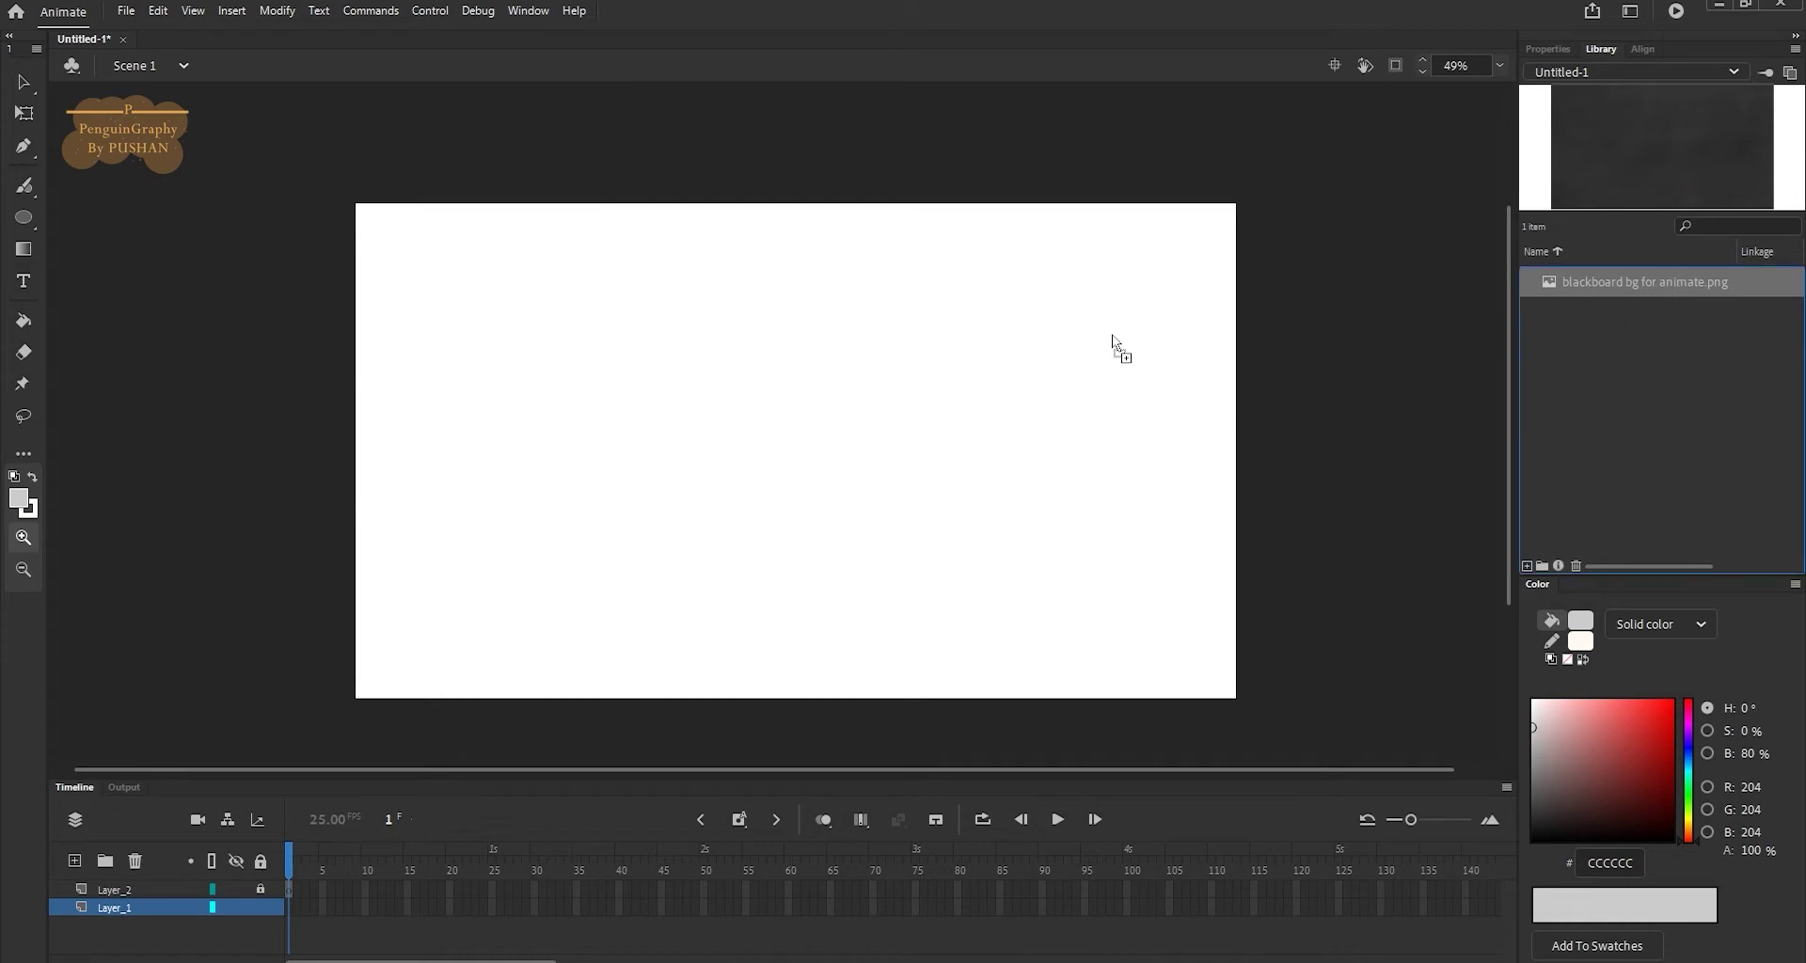
mouse_move(1656, 286)
left_mouse_down()
mouse_move(702, 444)
mouse_move(685, 428)
left_mouse_up()
key("v")
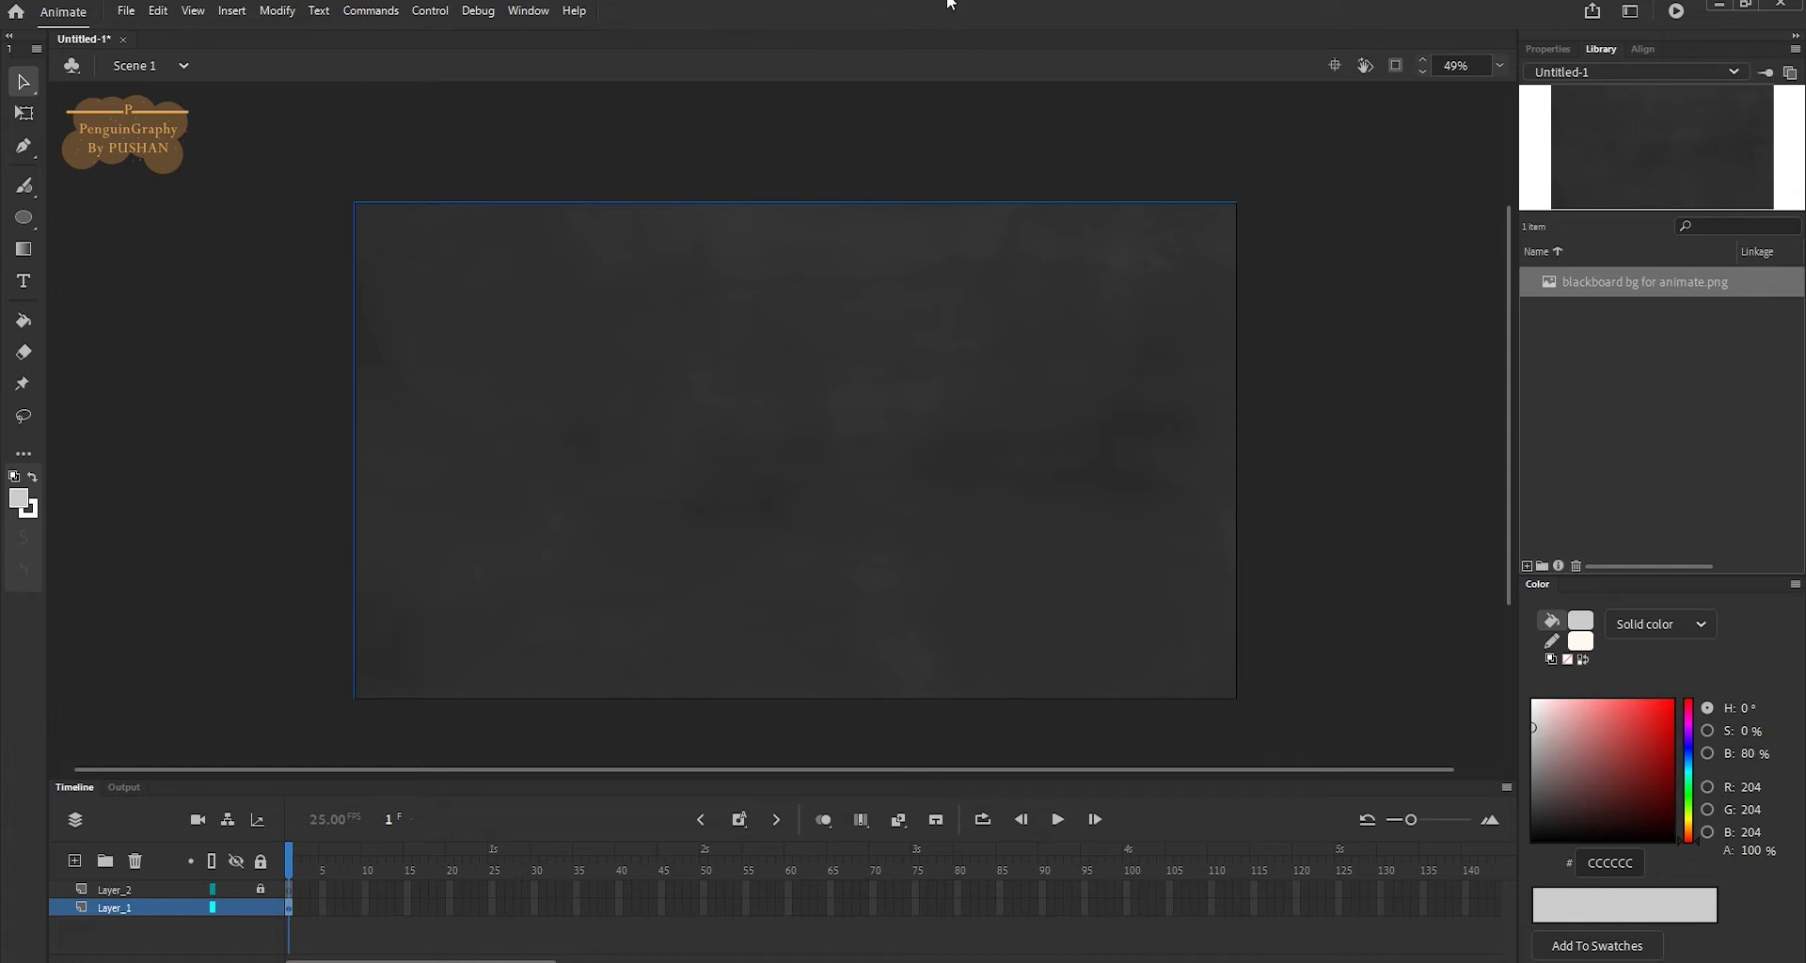
- Insert frames on Layer_1 out to frame 100, then scrub the playhead to check
left_click(1404, 349)
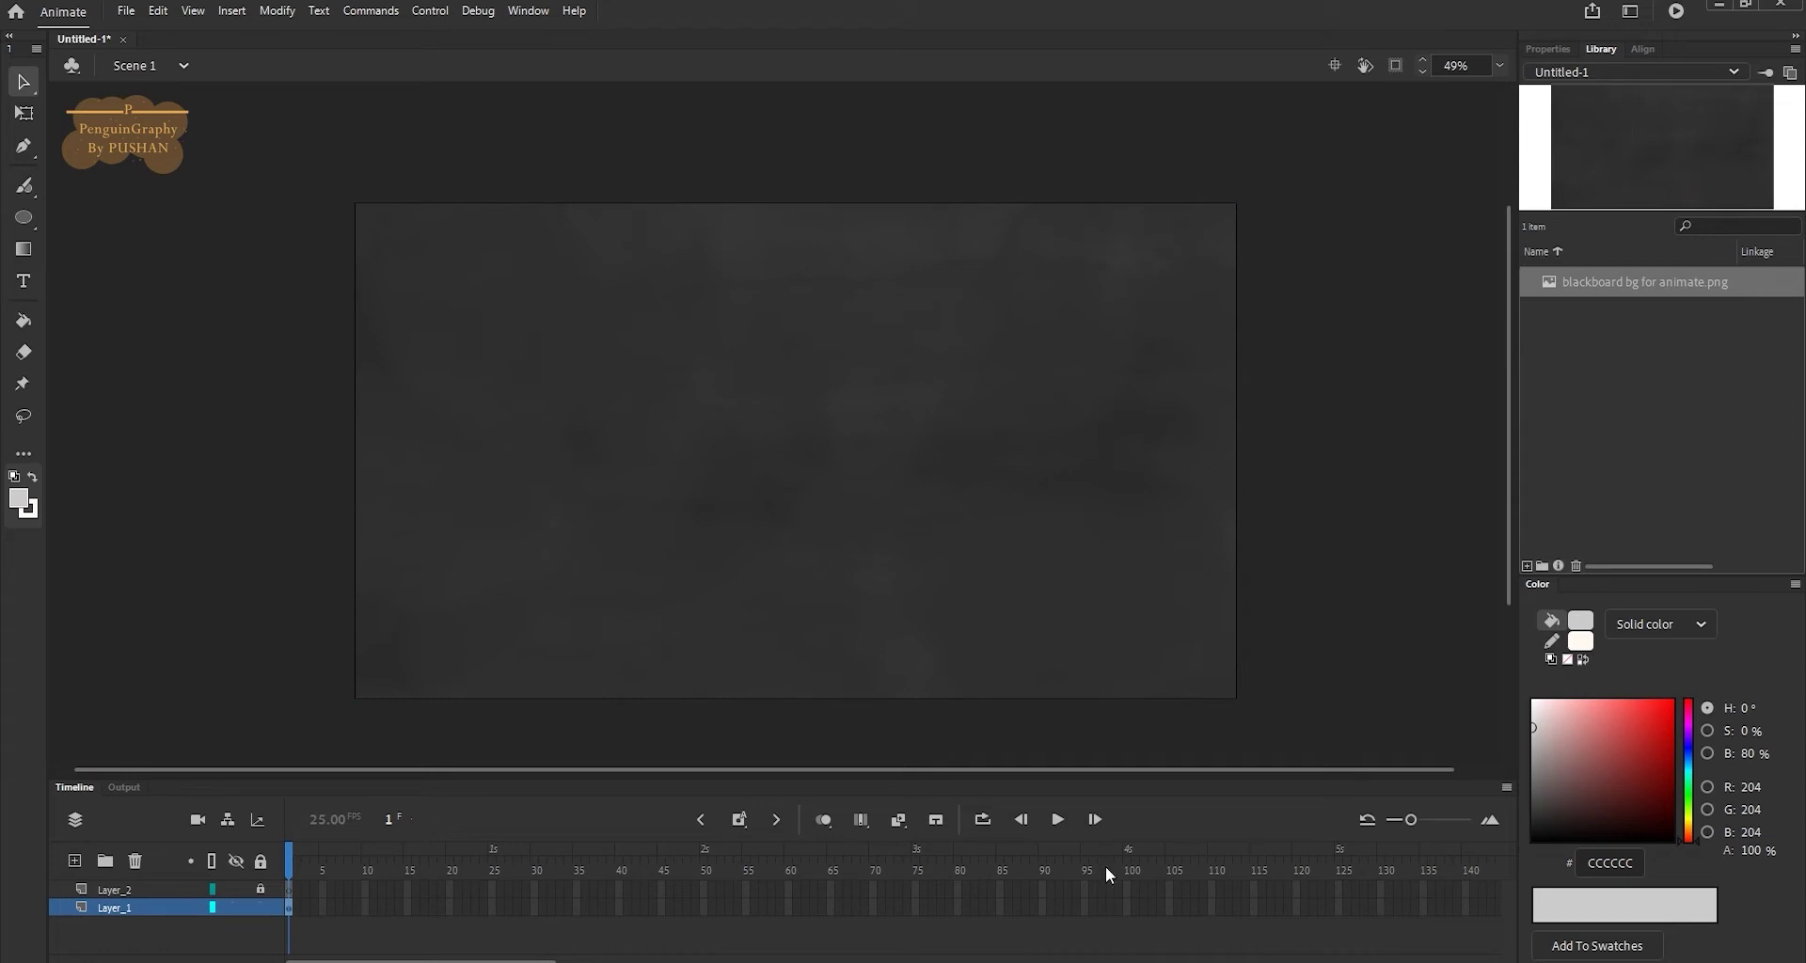
left_click(1338, 909)
left_click(1127, 906)
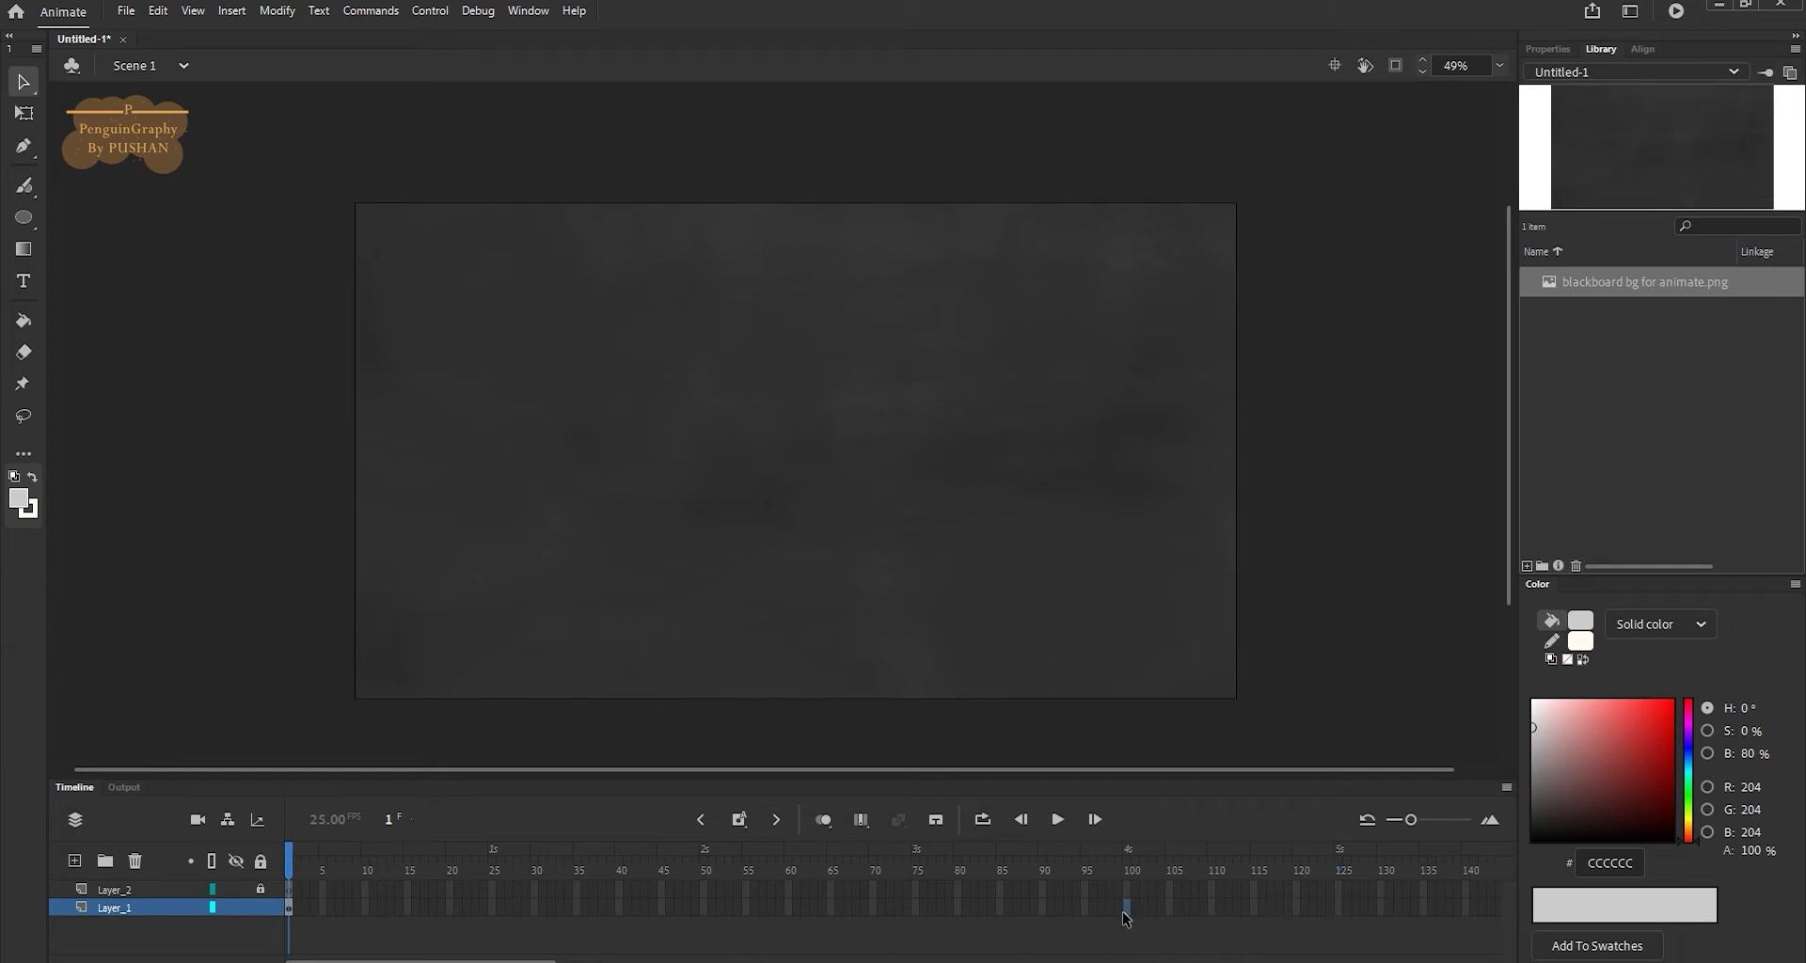
left_click(740, 820)
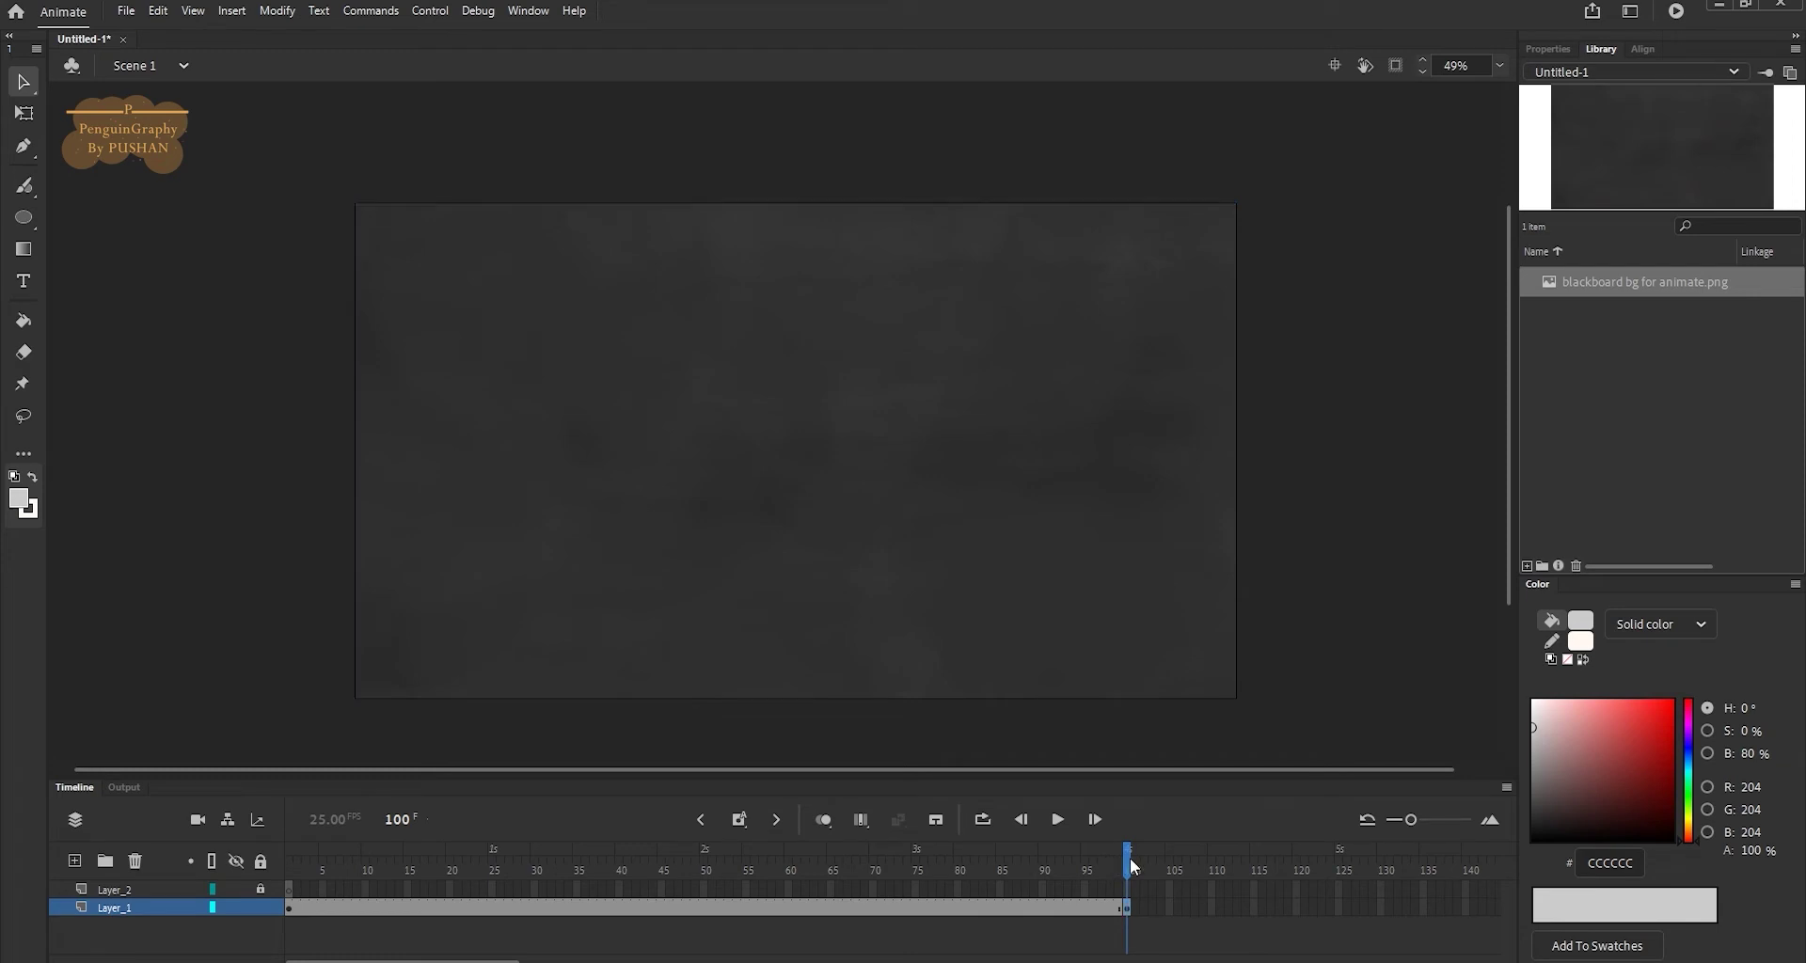
mouse_move(1127, 858)
left_mouse_down()
mouse_move(323, 858)
mouse_move(264, 820)
left_mouse_up()
- Zoom in, lock Layer_1, and create an empty text box on Layer_2 near the stage's upper left
scroll(783, 456, "up", 3)
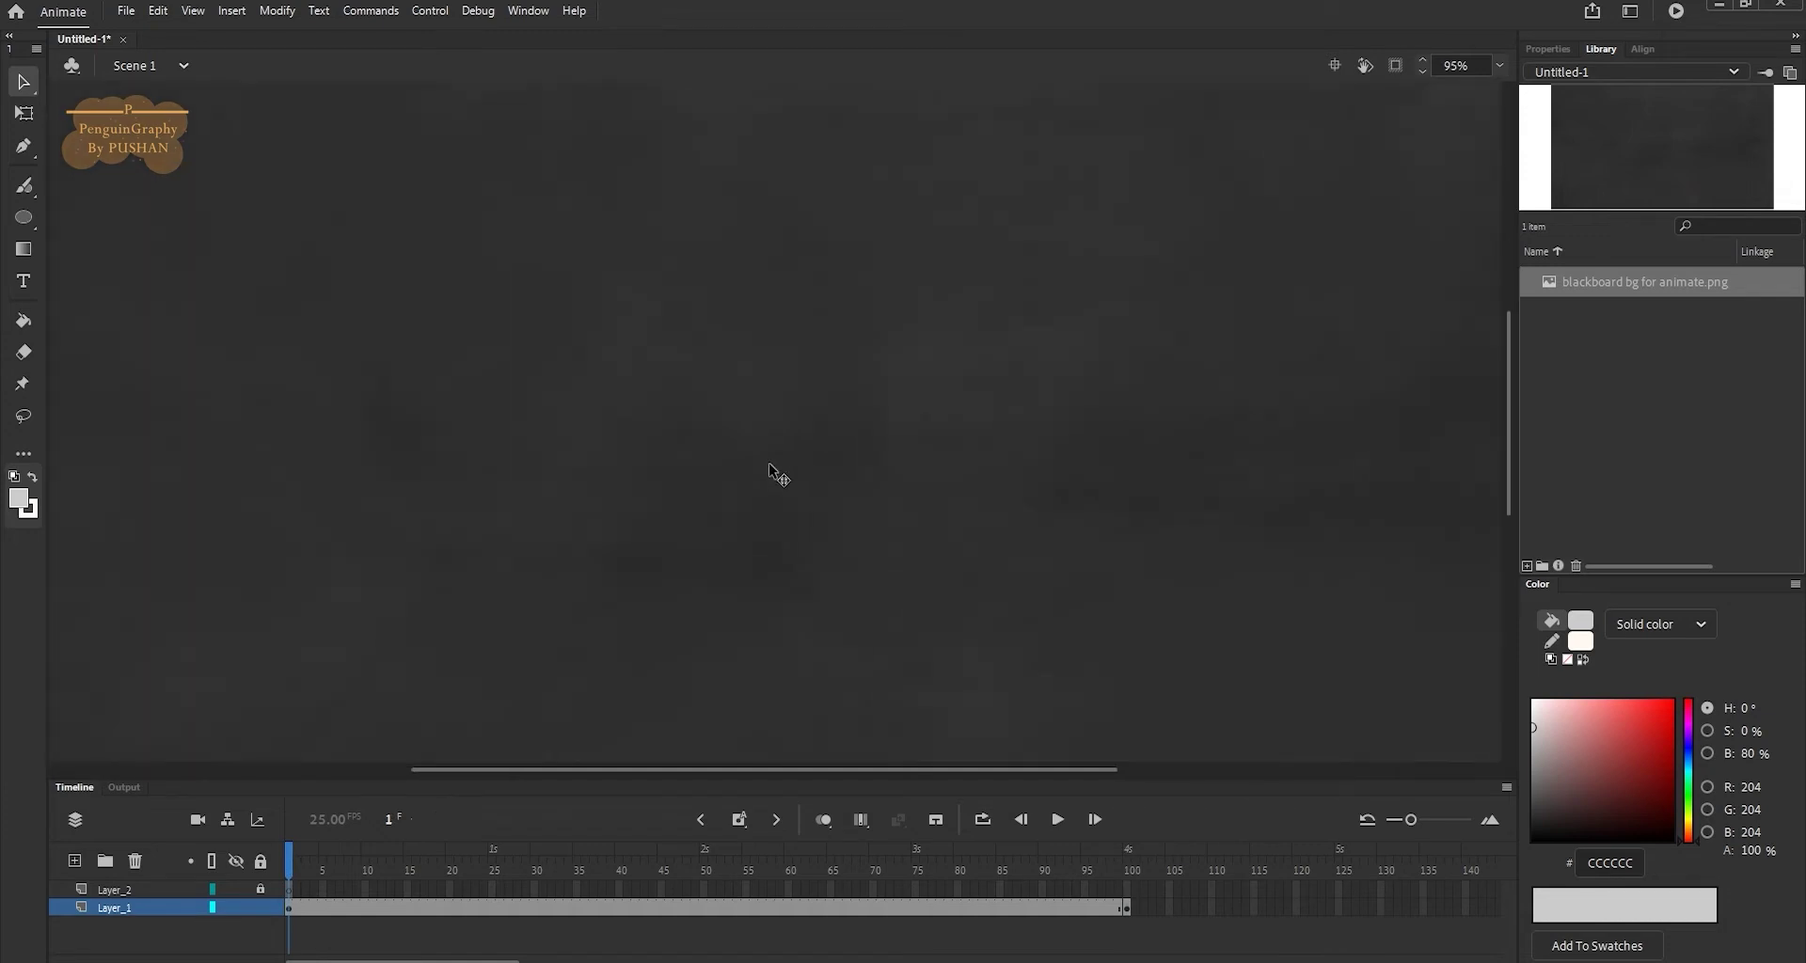
scroll(897, 419, "up", 1)
left_click(24, 280)
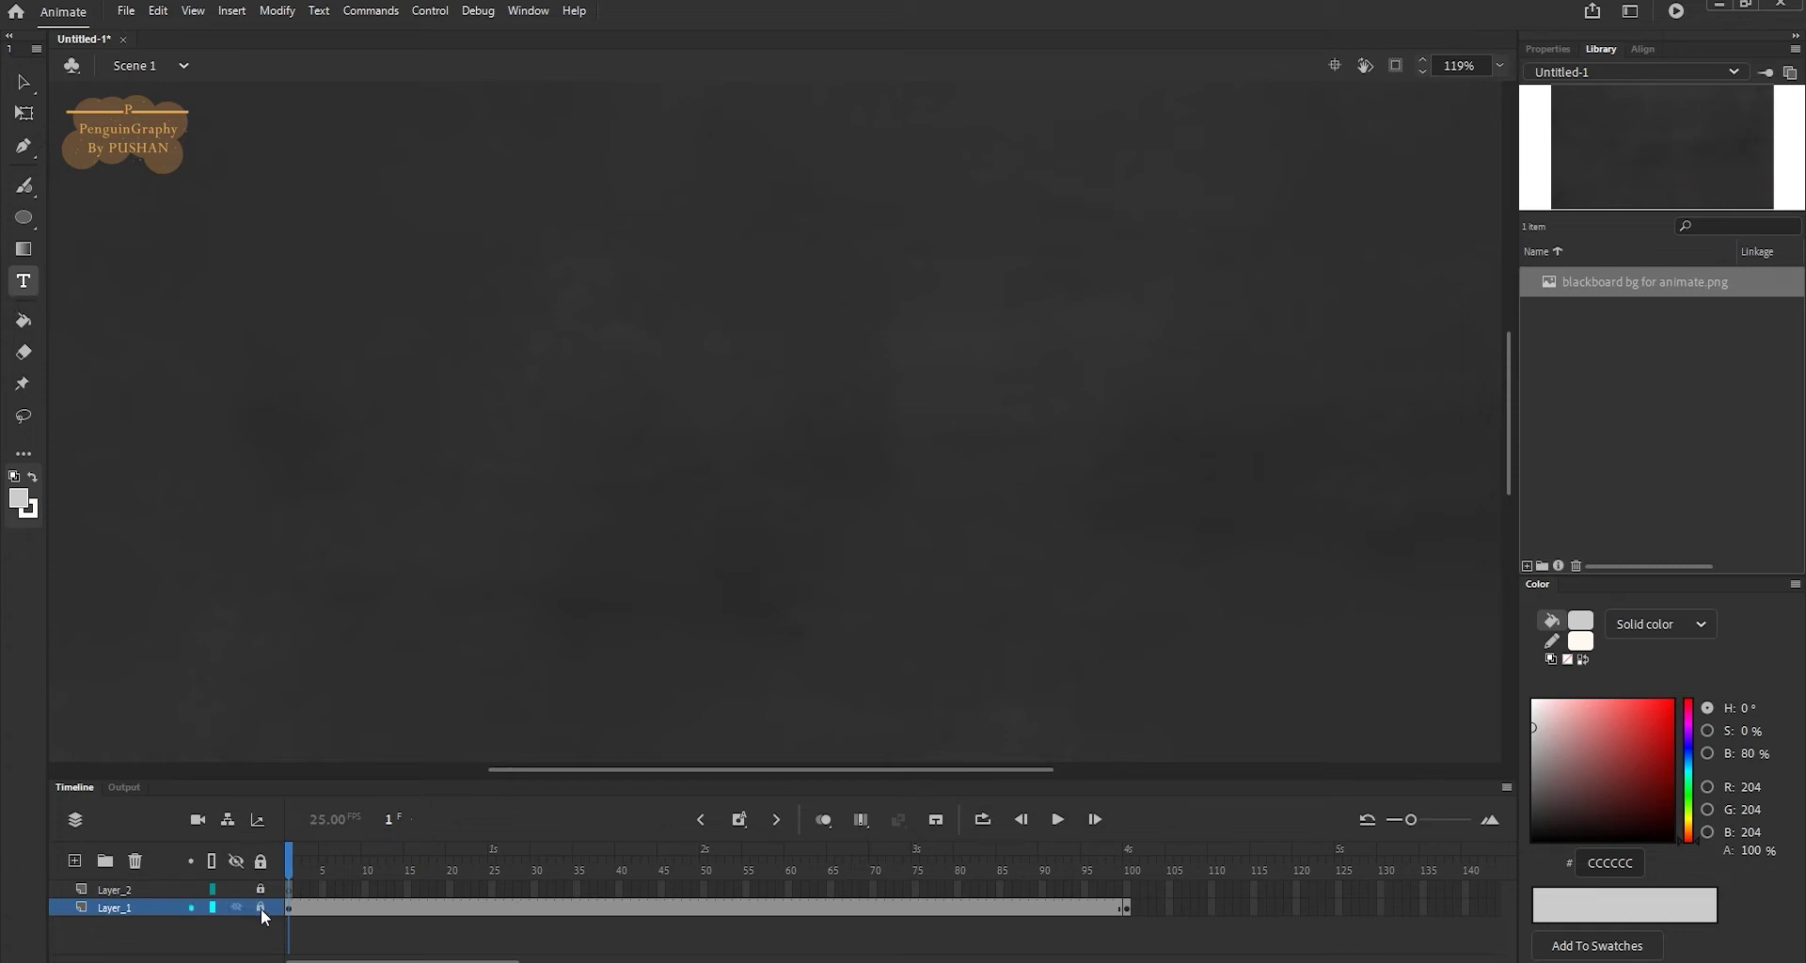
left_click(143, 890)
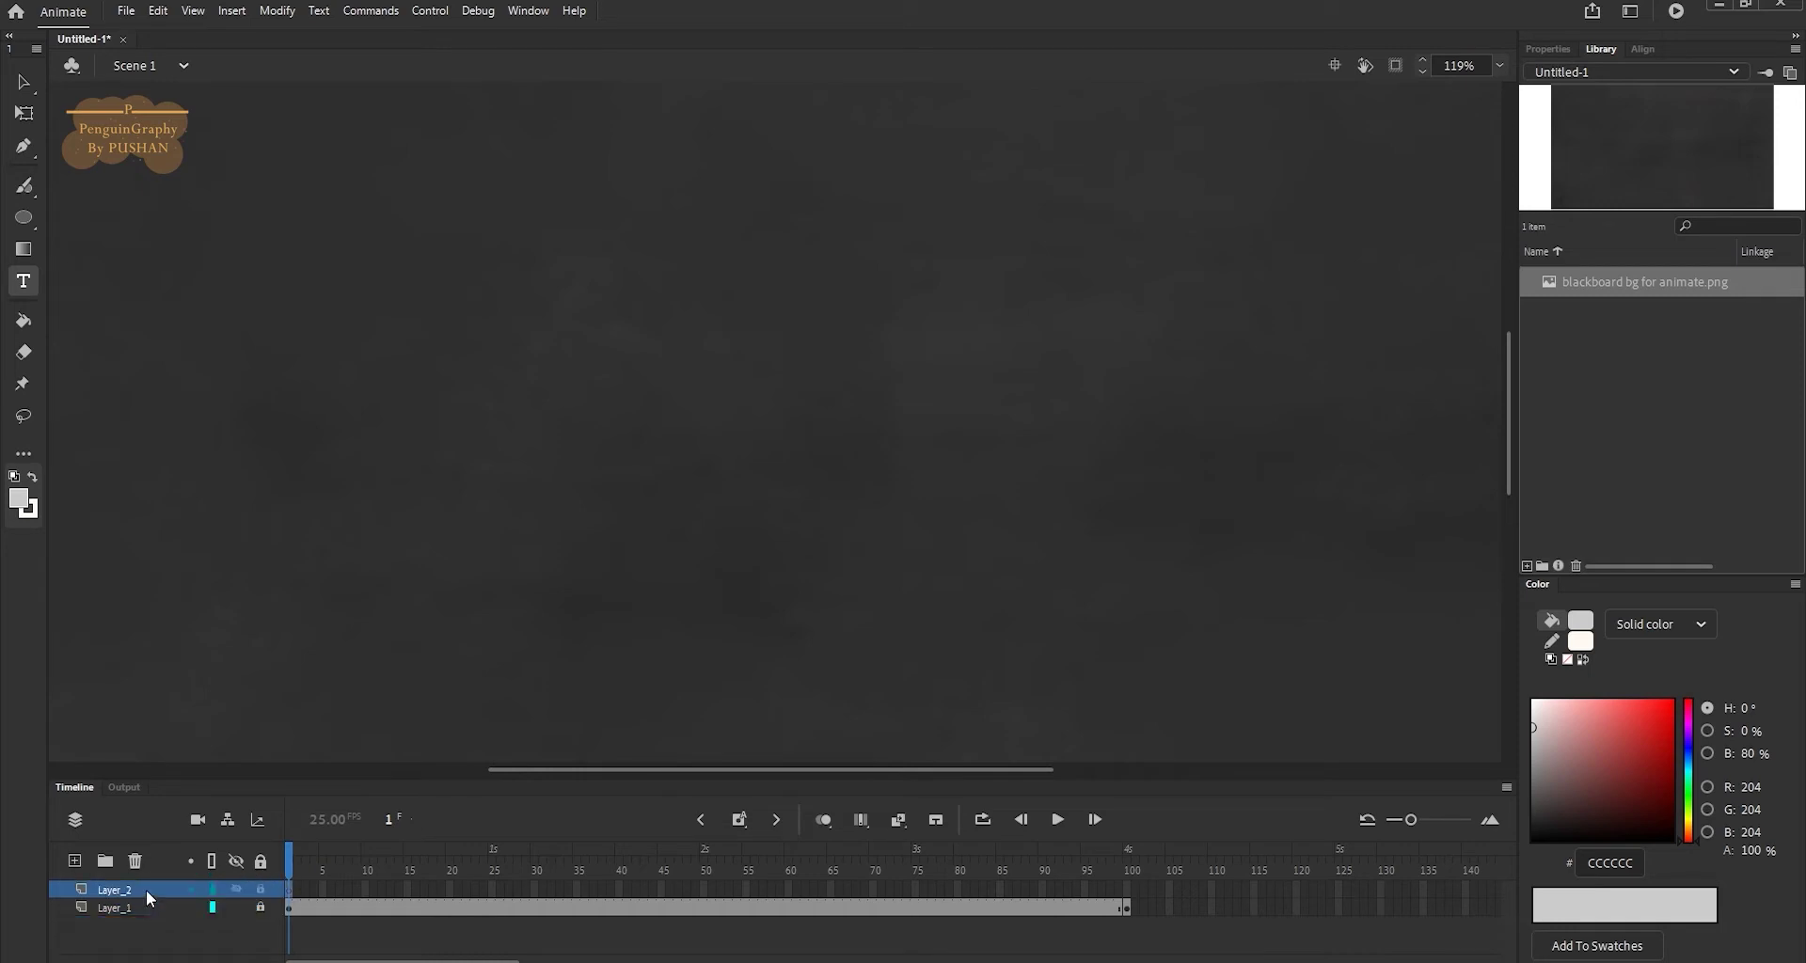
left_click(401, 341)
- Type WHITEBOARD, scale it to span most of the stage, and slightly widen its letter spacing
left_click(1549, 50)
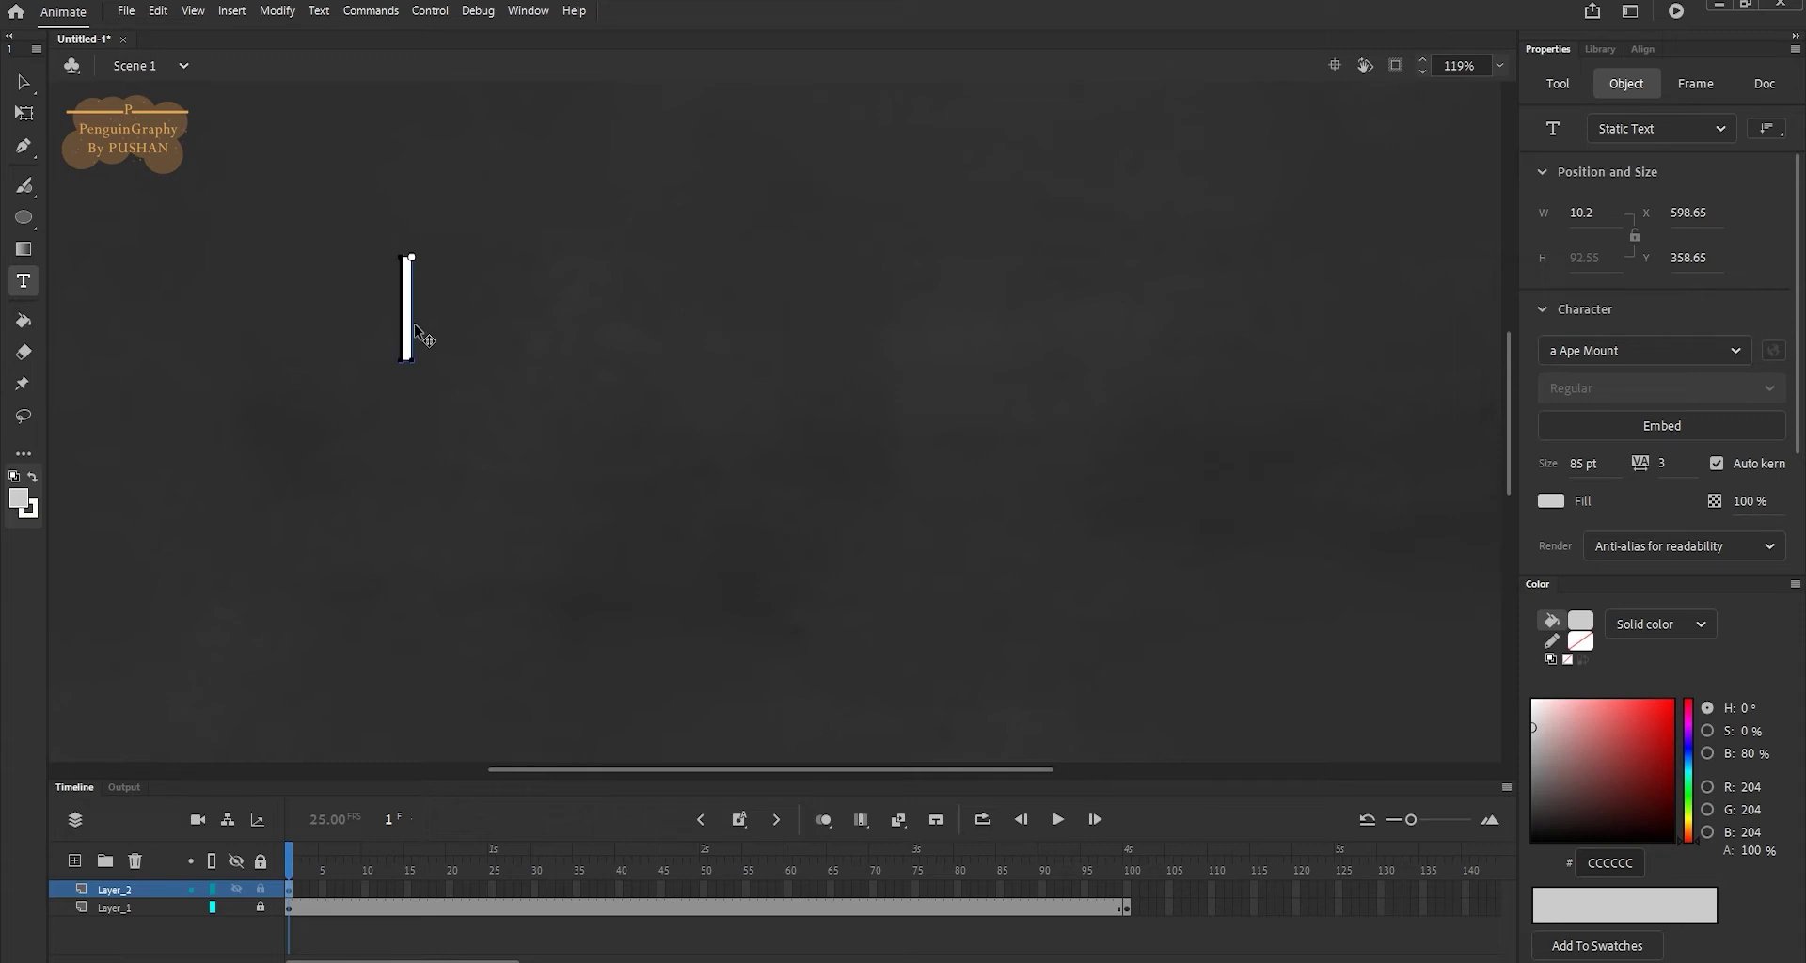
type("WHIT")
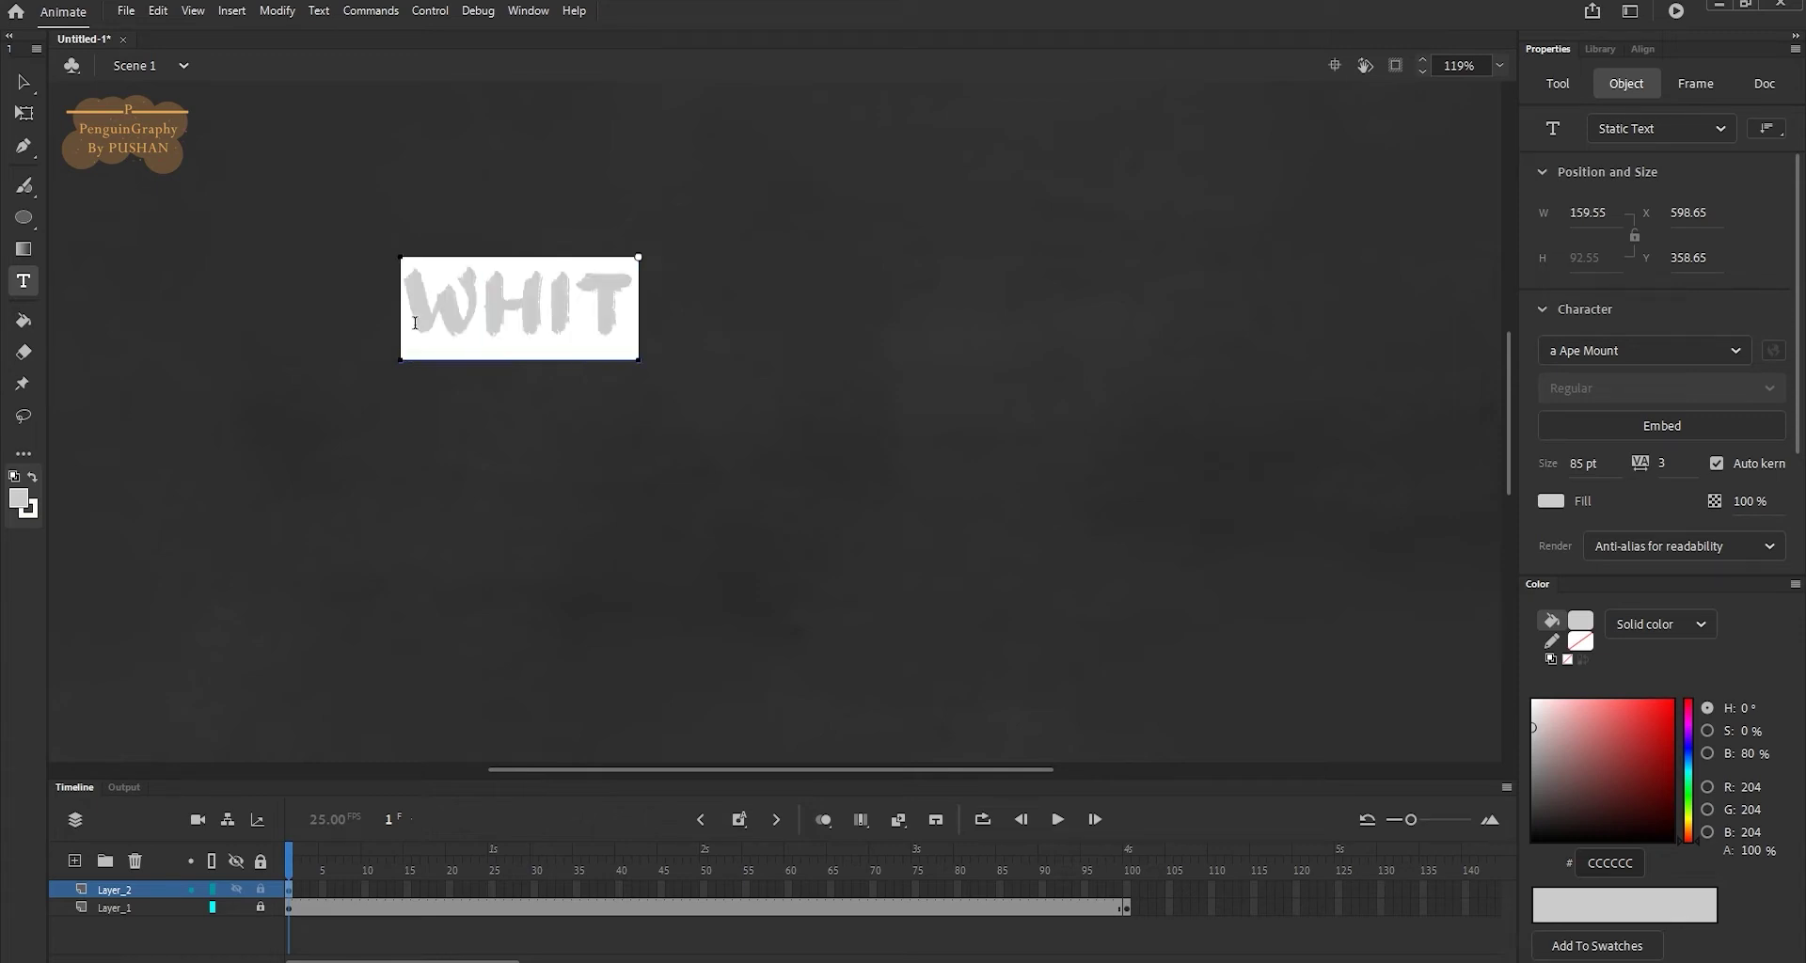
type("EBOAR")
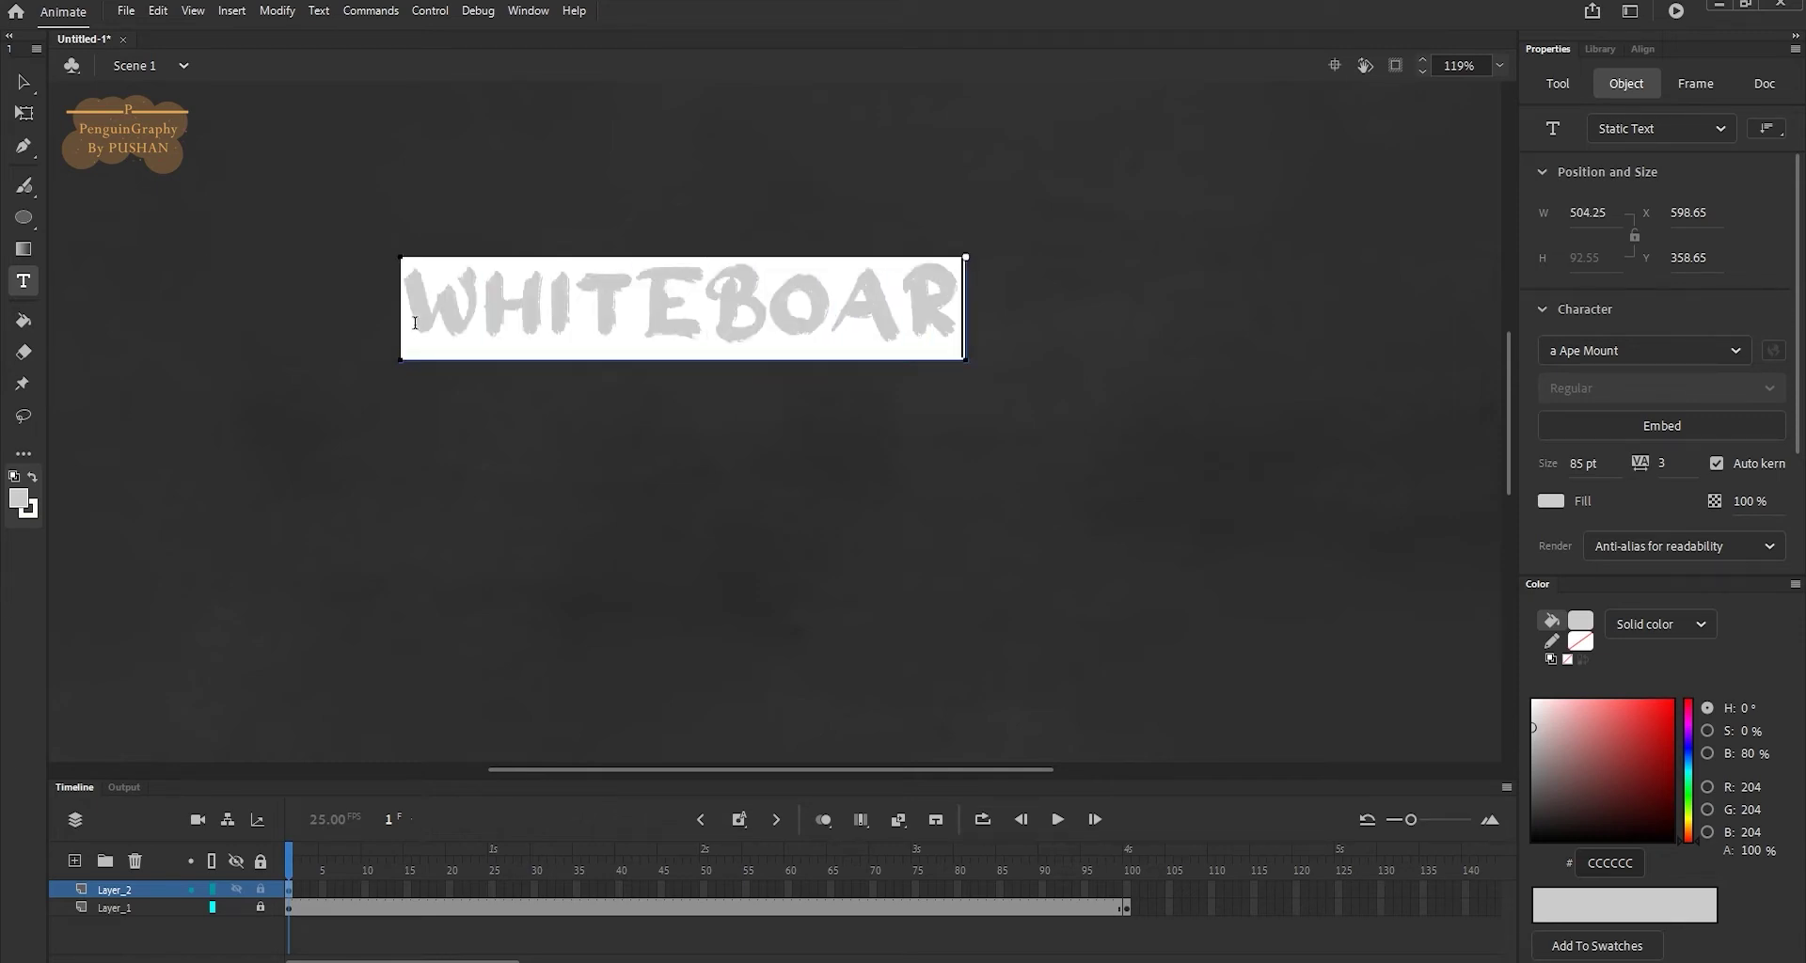
type("D")
key("Escape")
key("q")
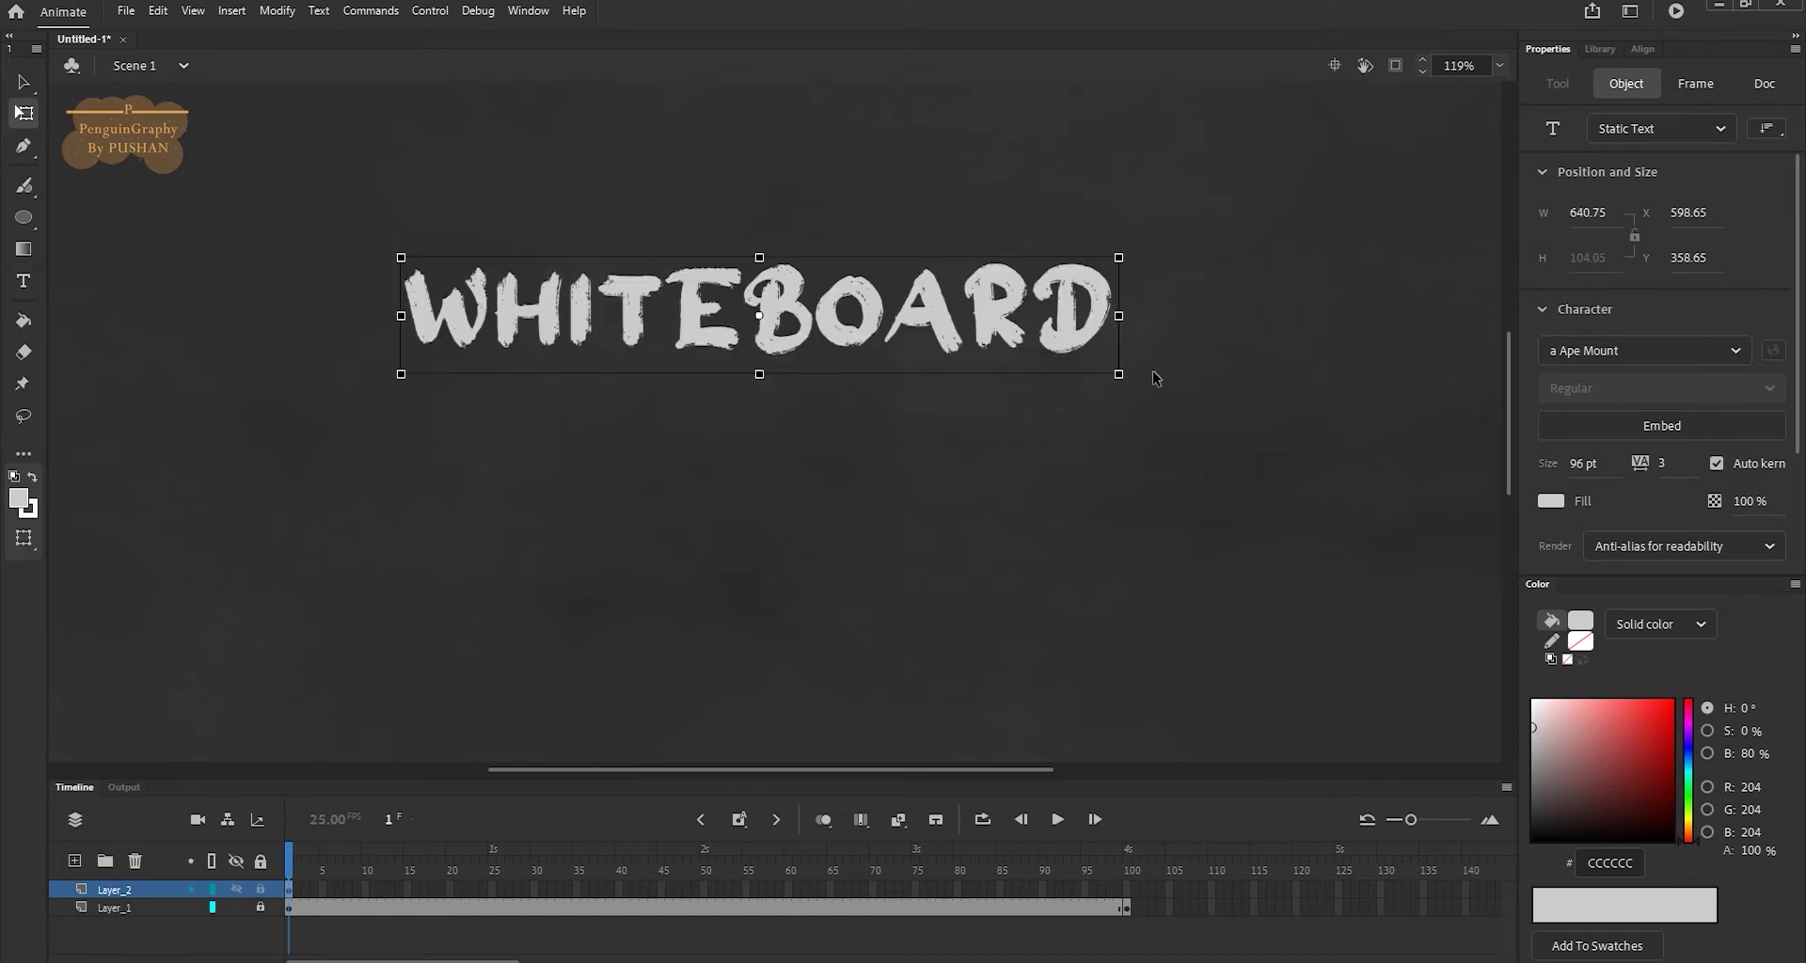
mouse_move(1119, 384)
left_mouse_down()
mouse_move(1209, 447)
mouse_move(1334, 420)
left_mouse_up()
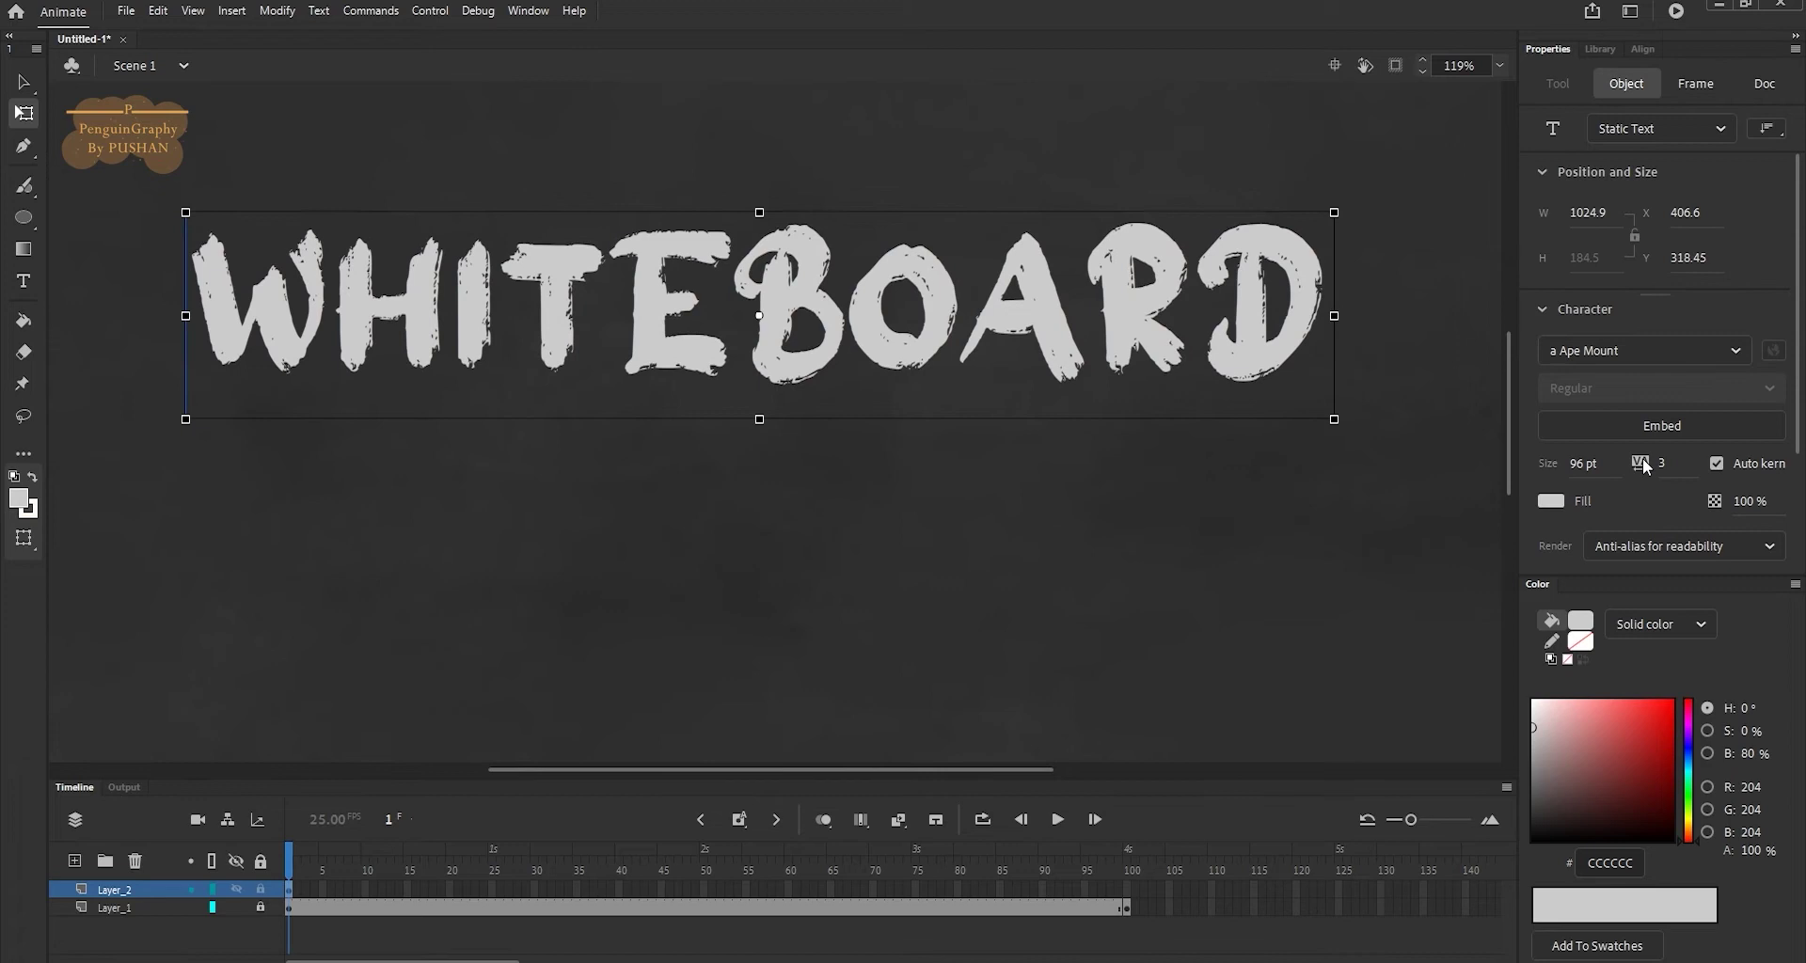
mouse_move(1669, 463)
left_mouse_down()
mouse_move(1665, 441)
mouse_move(1681, 480)
left_mouse_up()
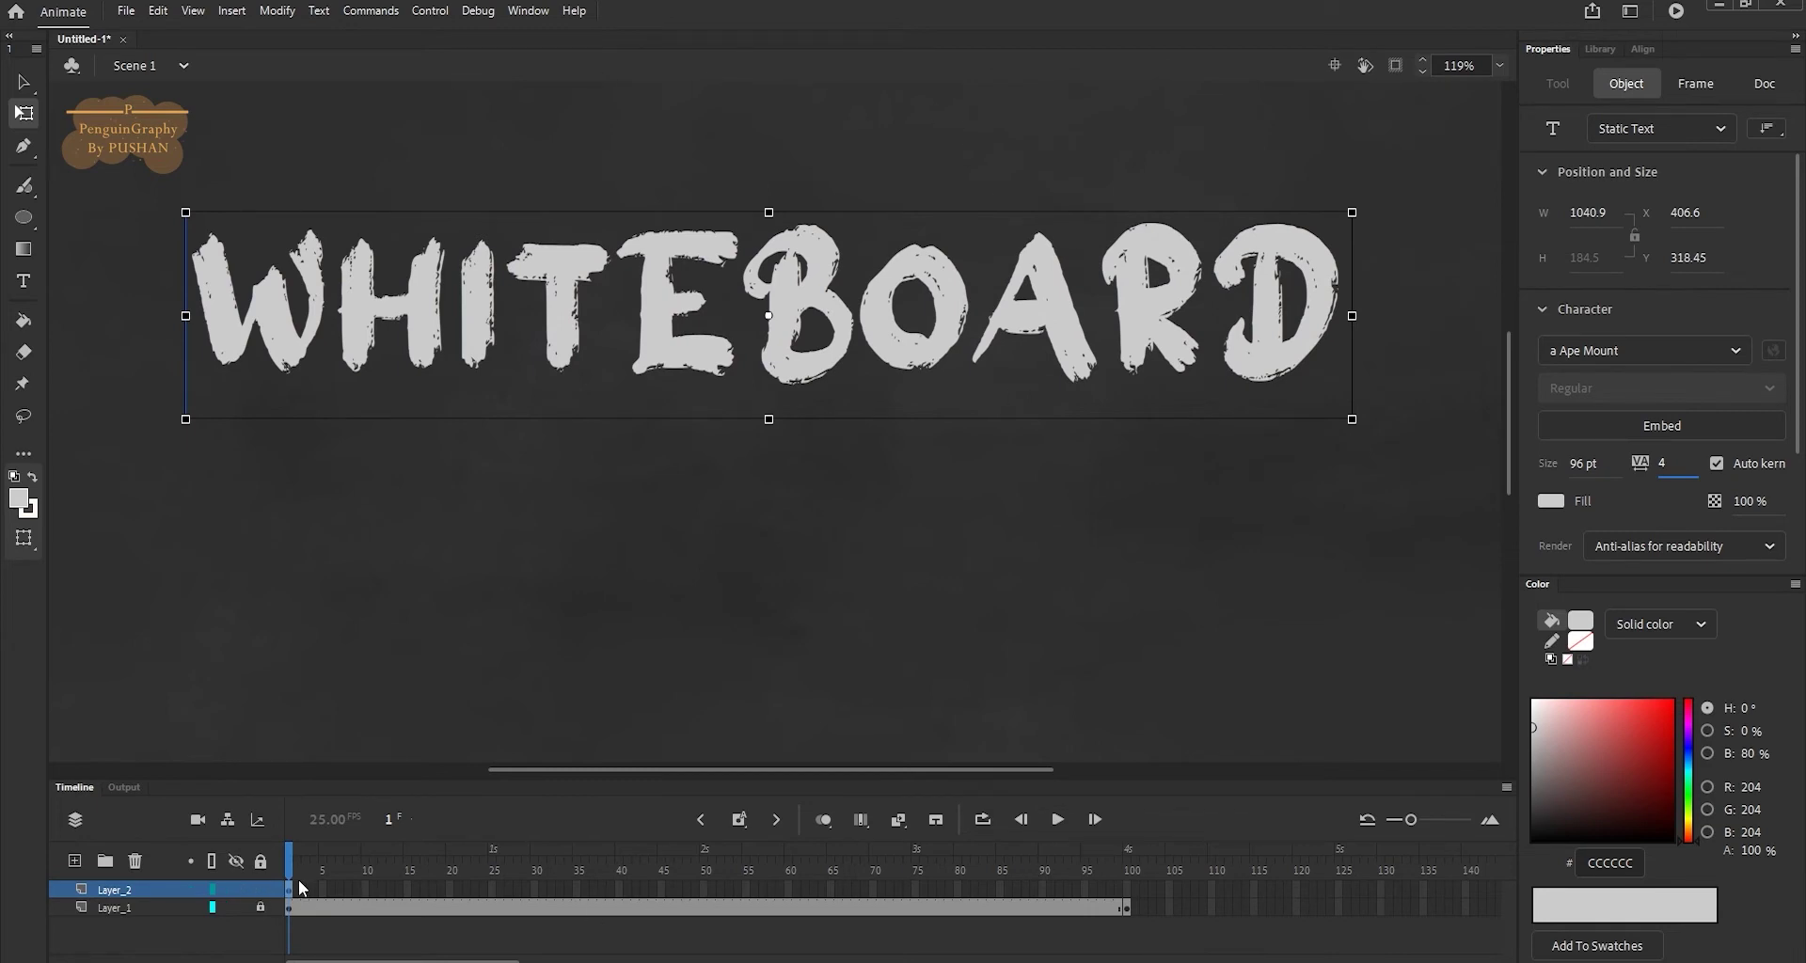
left_click_drag(292, 861, 292, 861)
left_click(452, 526)
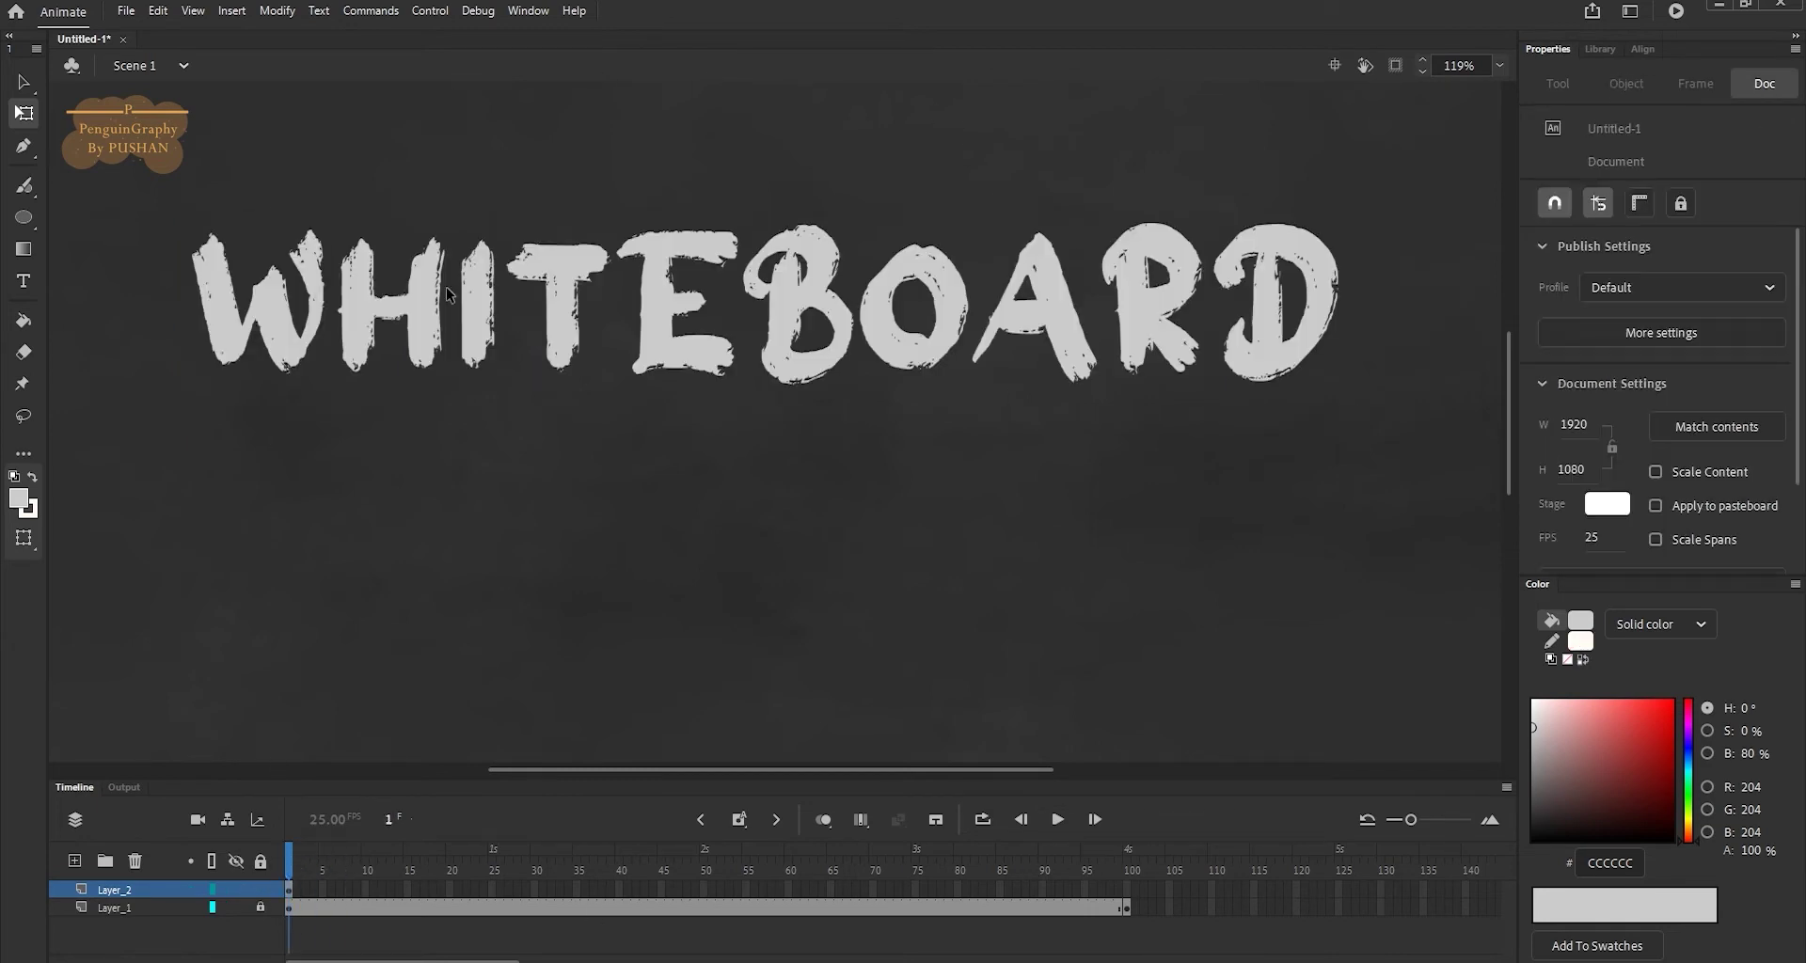
left_click_drag(1513, 428, 1517, 388)
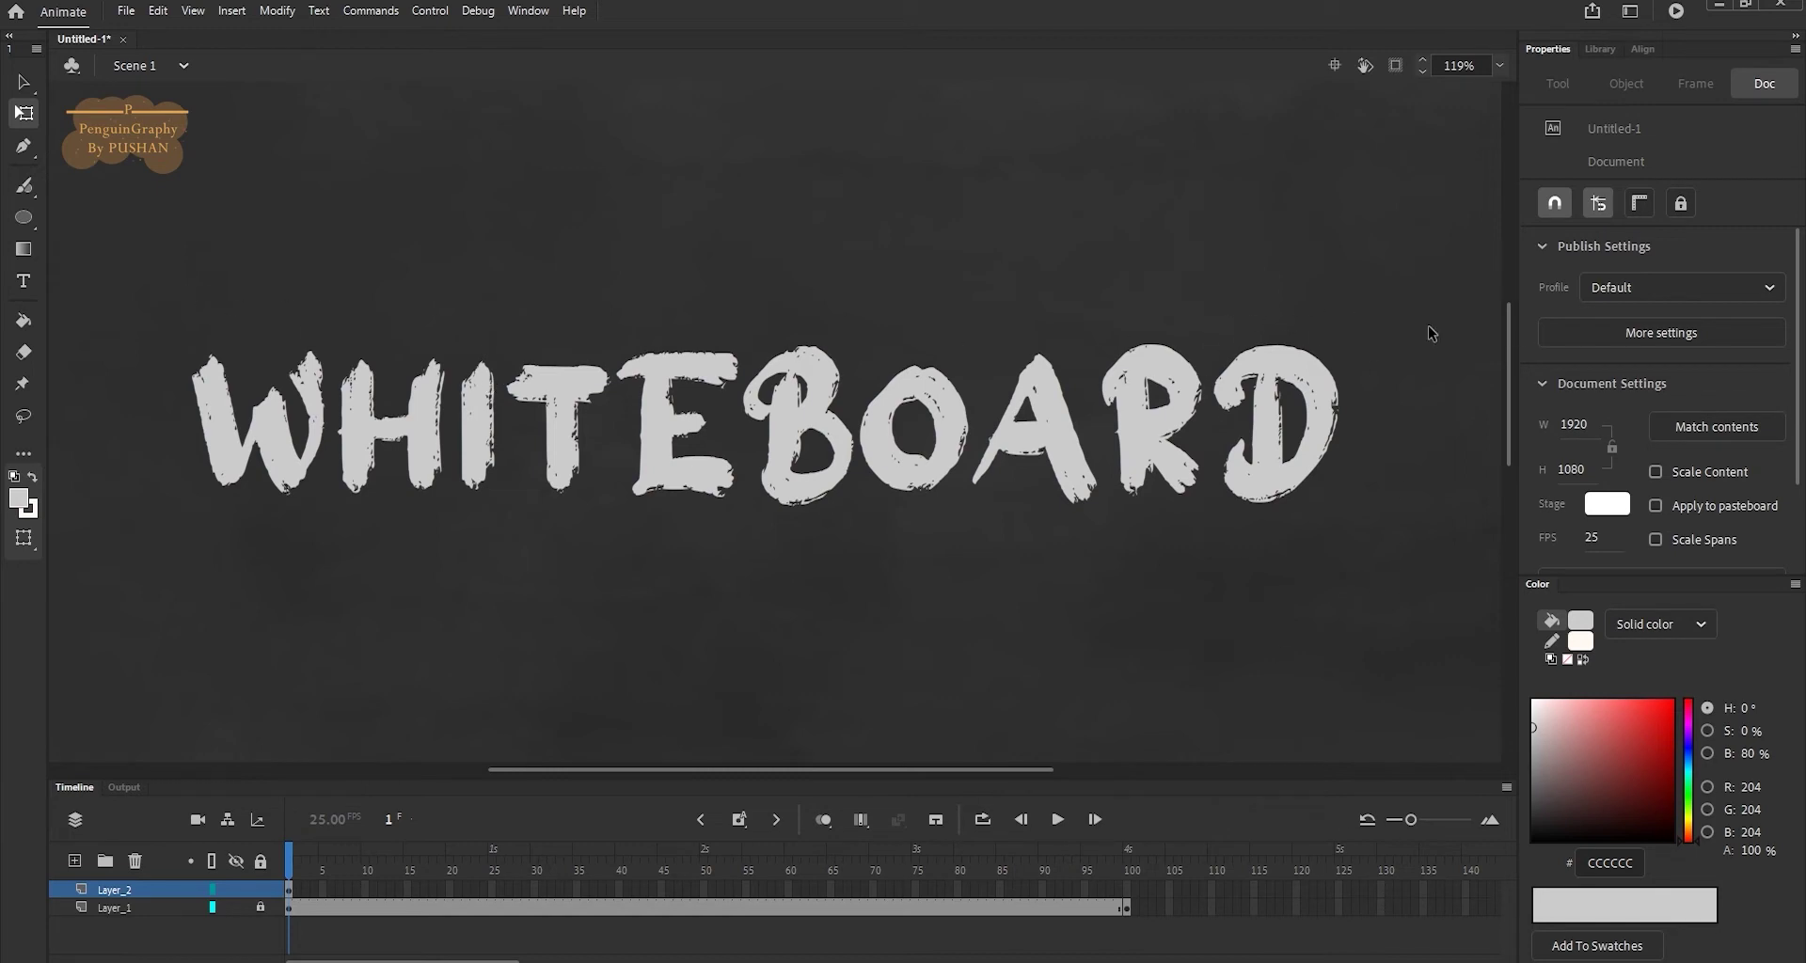
key("v")
left_click(949, 353)
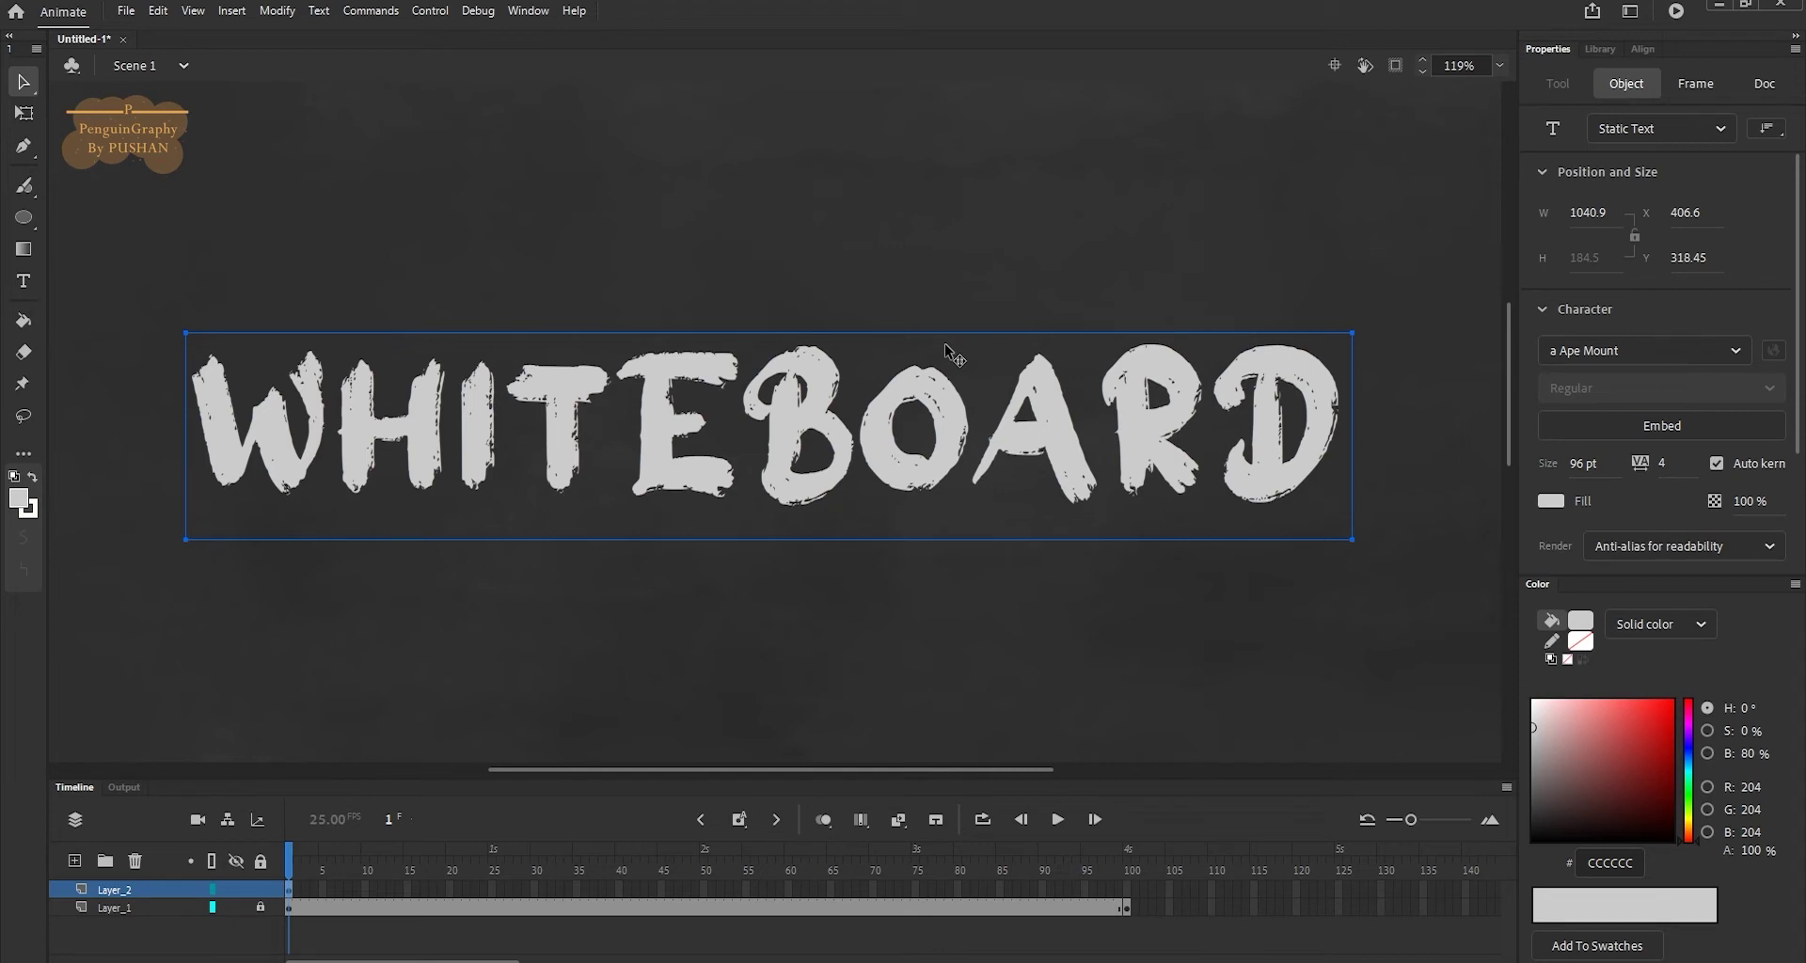
- Break WHITEBOARD apart twice with Ctrl+B, into letters and then plain filled shapes
key("ctrl+b")
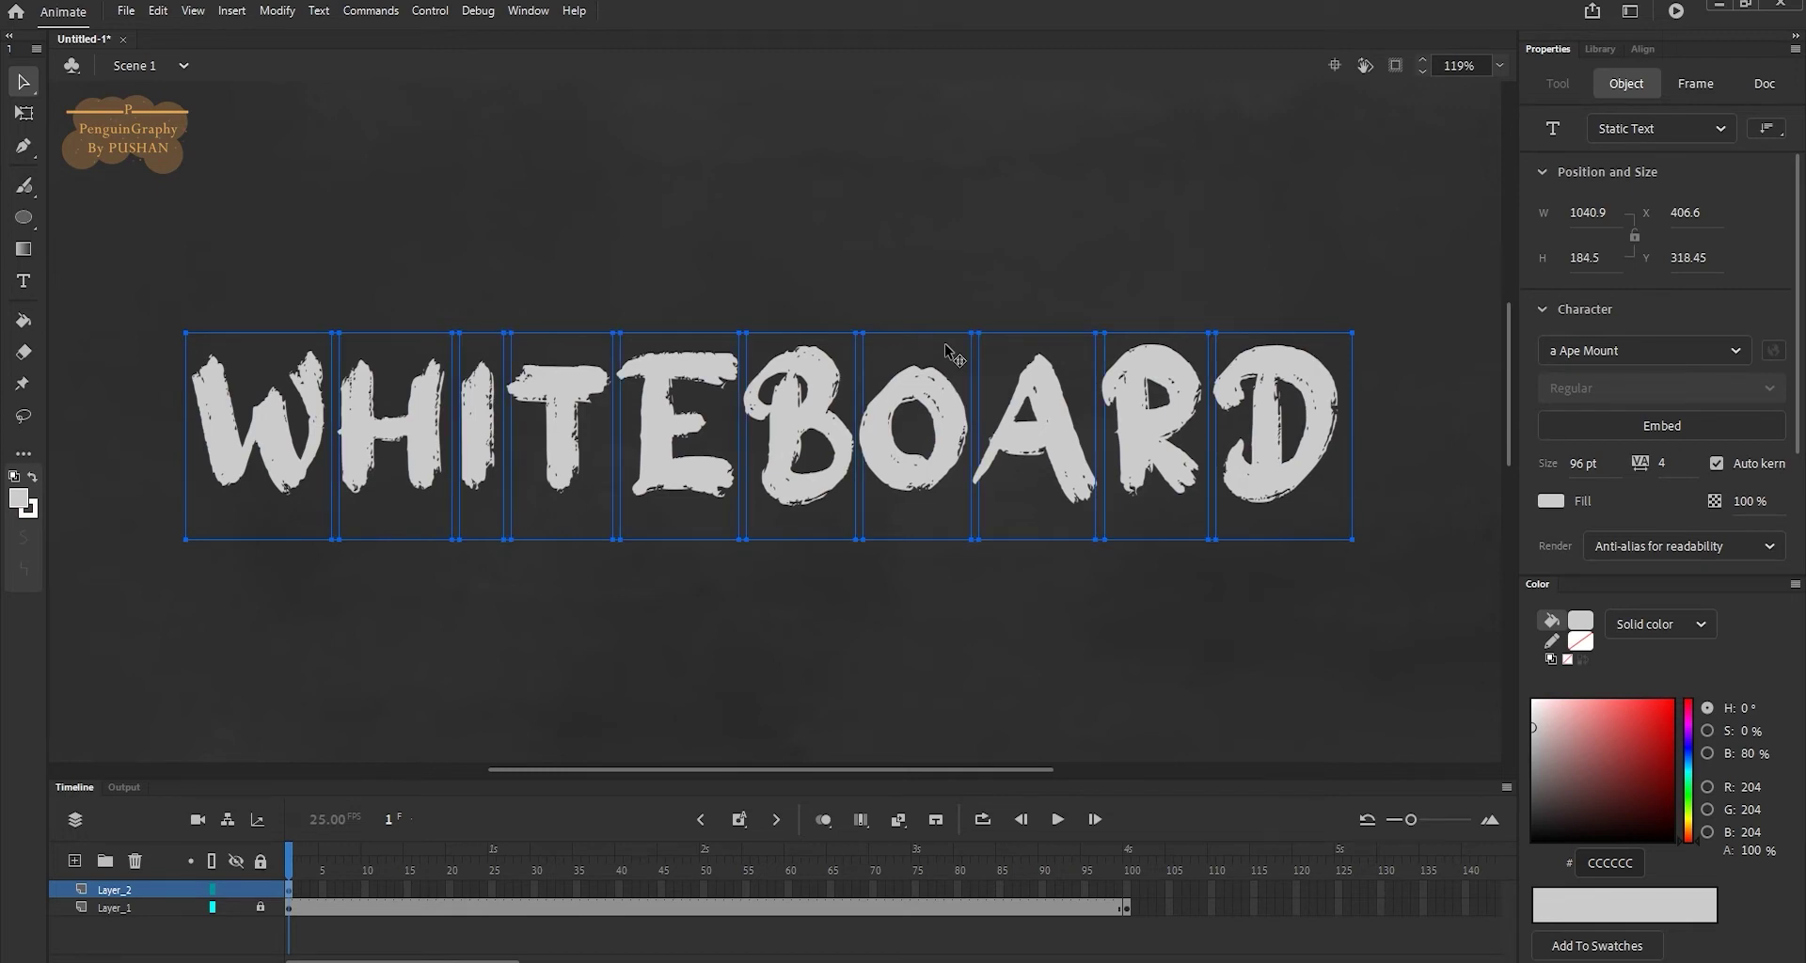
key("ctrl+b")
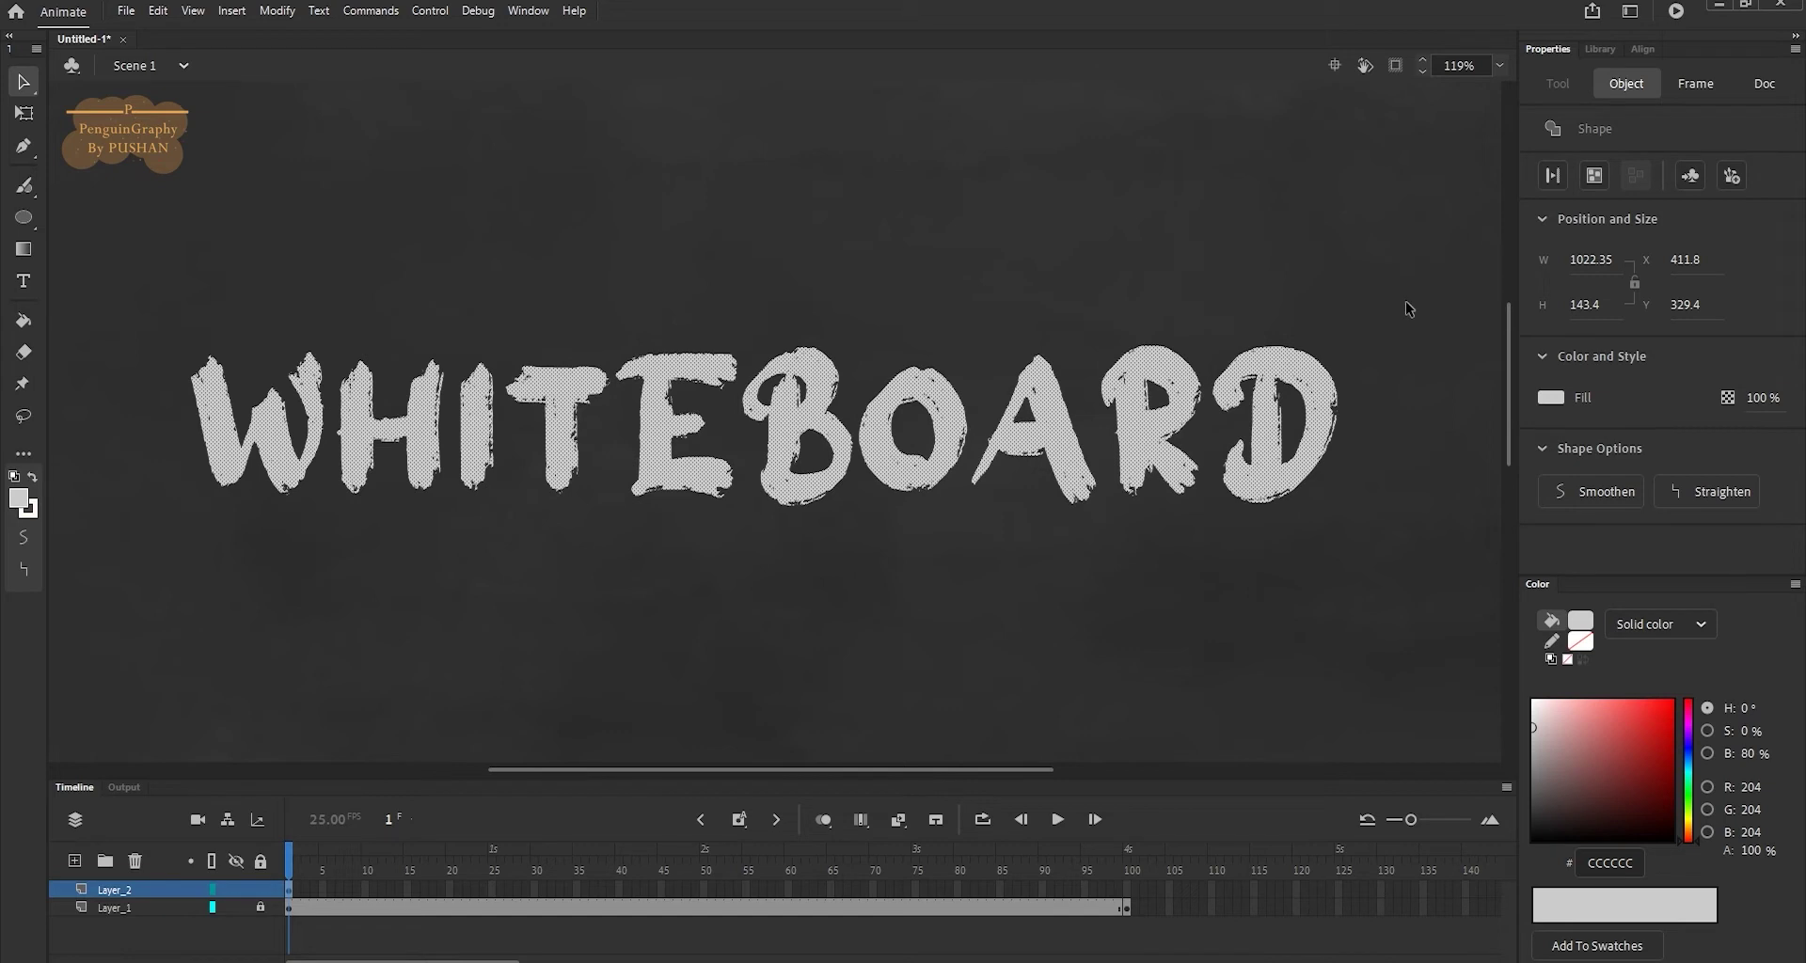
left_click(23, 186)
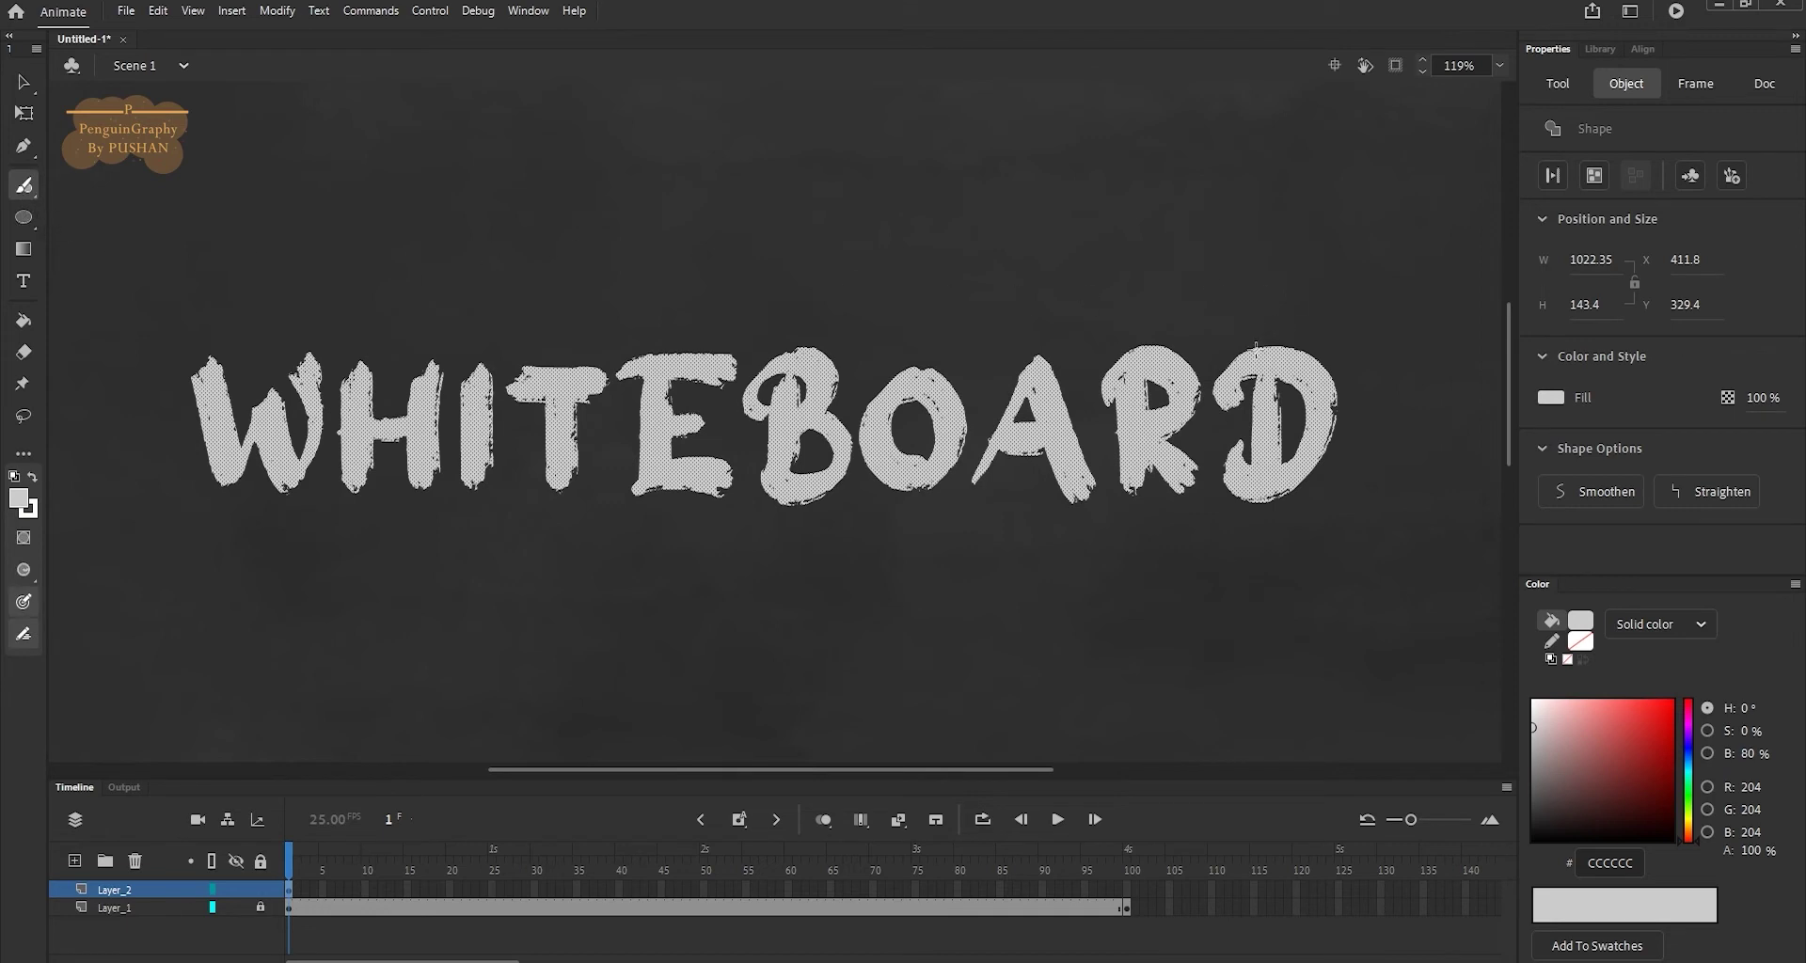
left_click(289, 890)
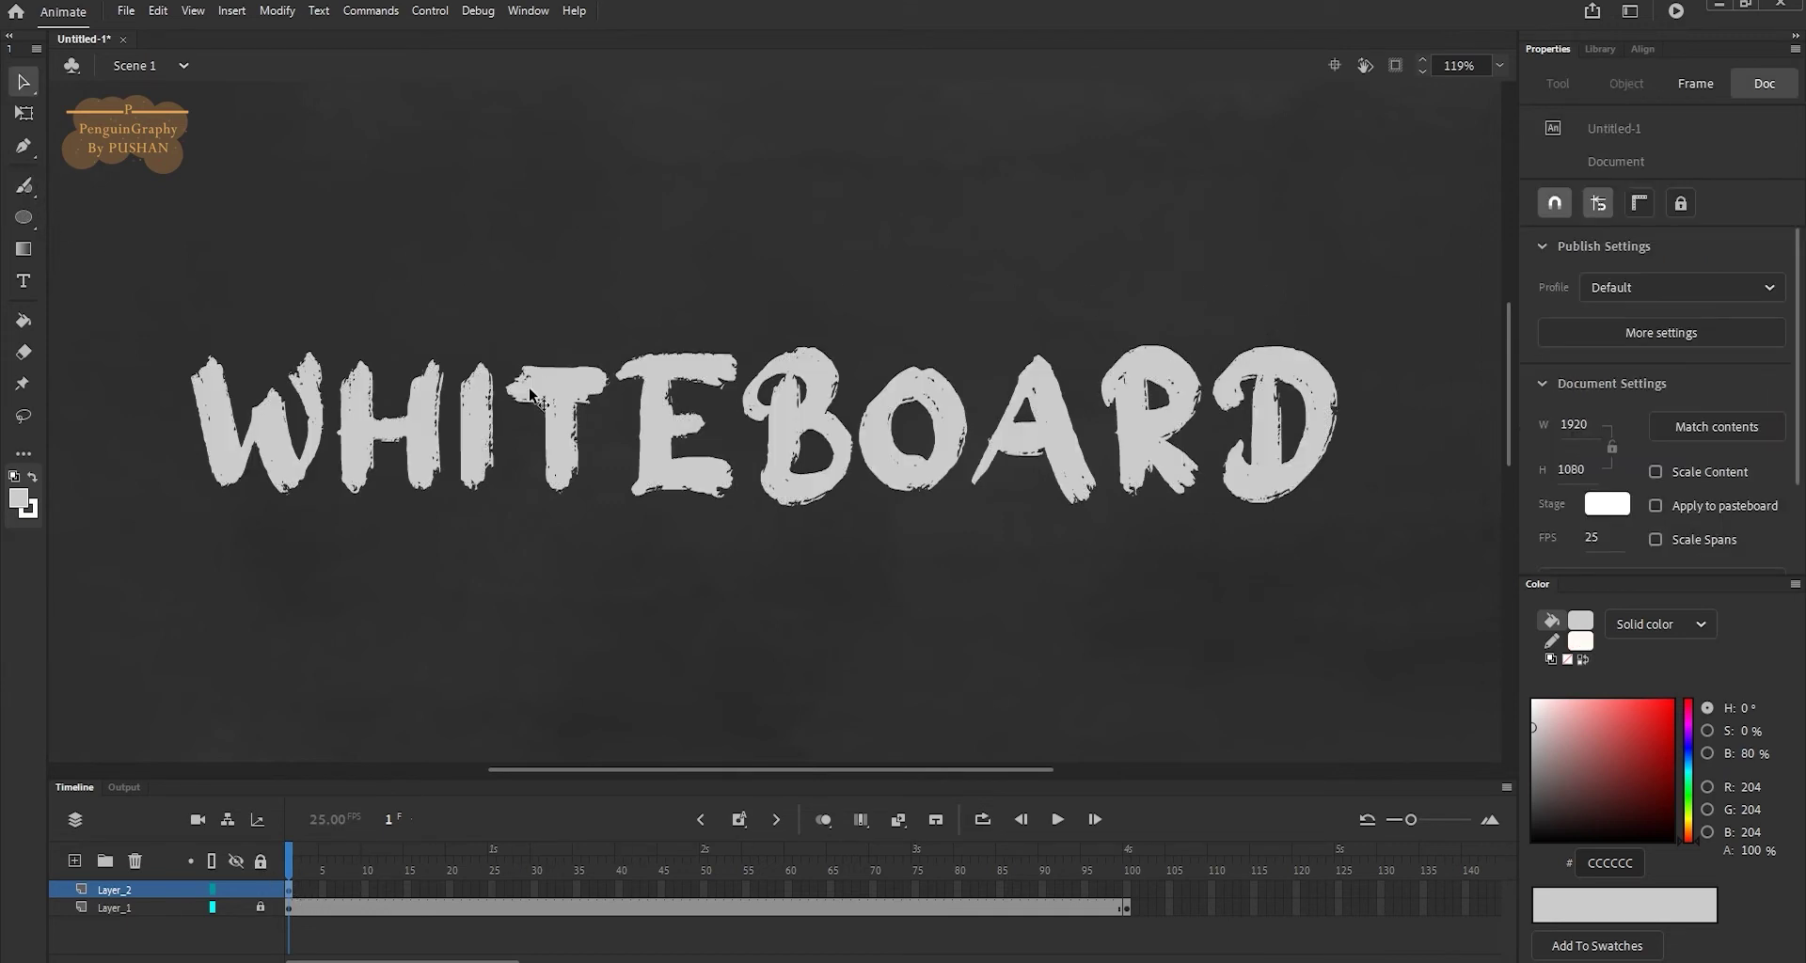
- Move the playhead to frame 3 on Layer_2, with the Eraser tool ready
key("v")
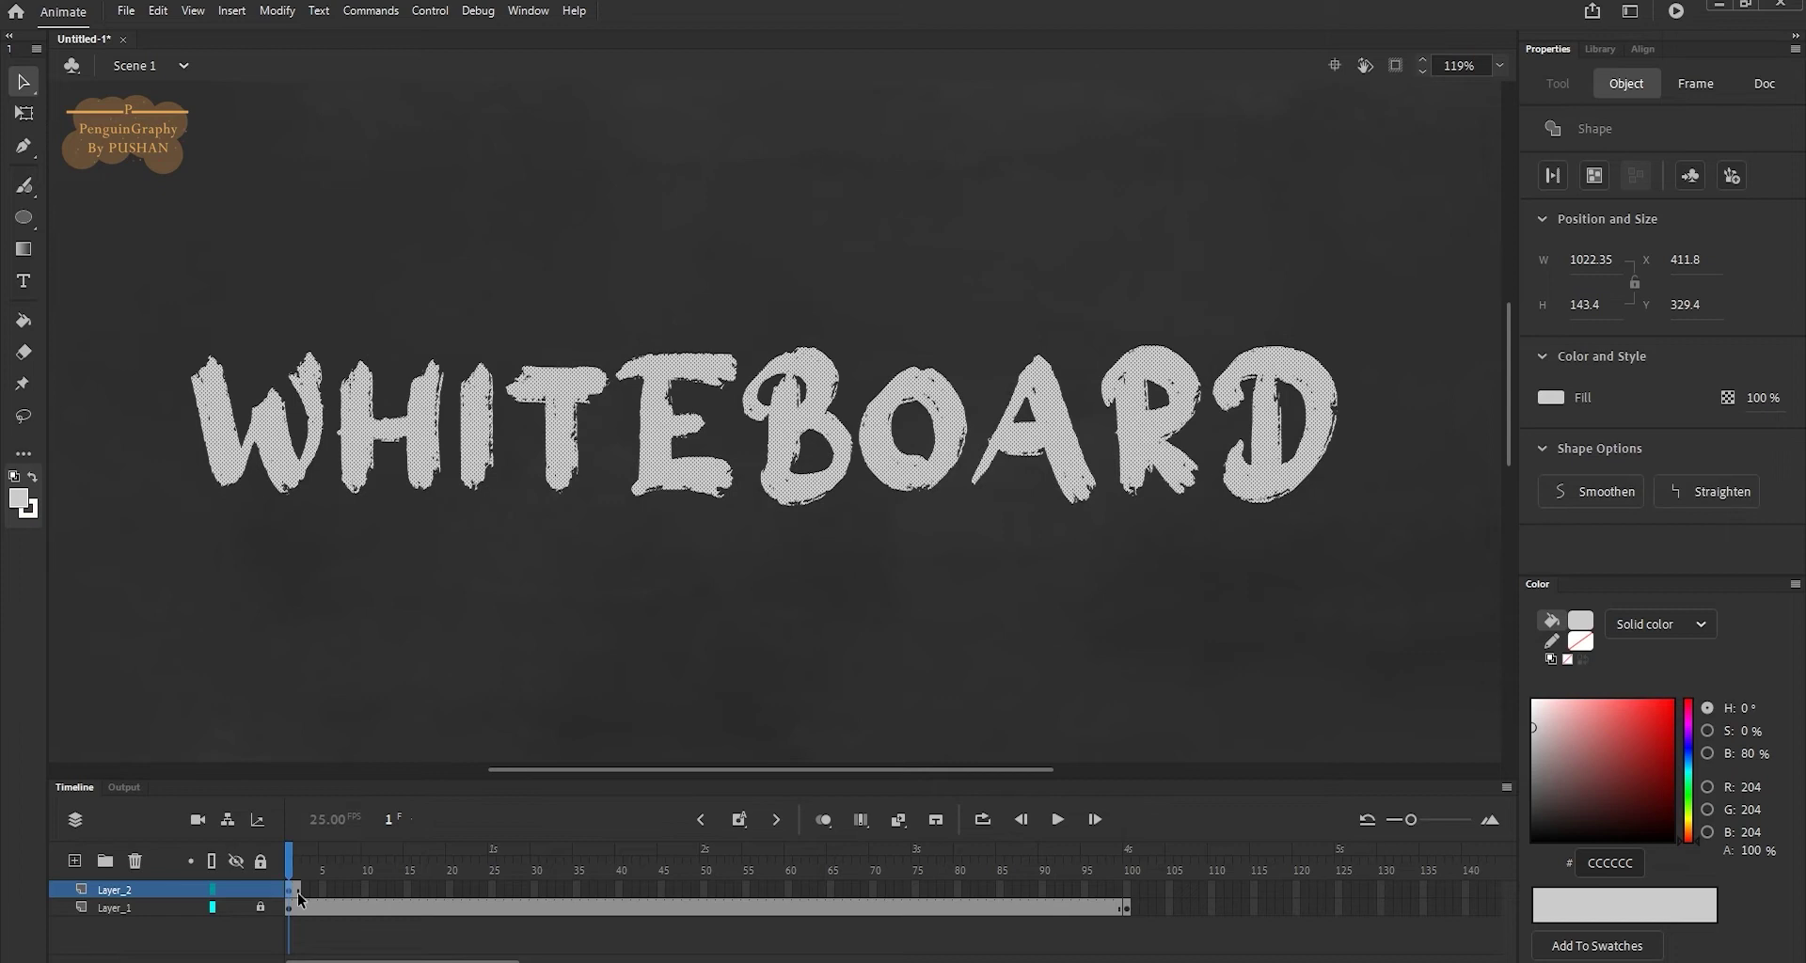
left_click_drag(292, 873, 306, 861)
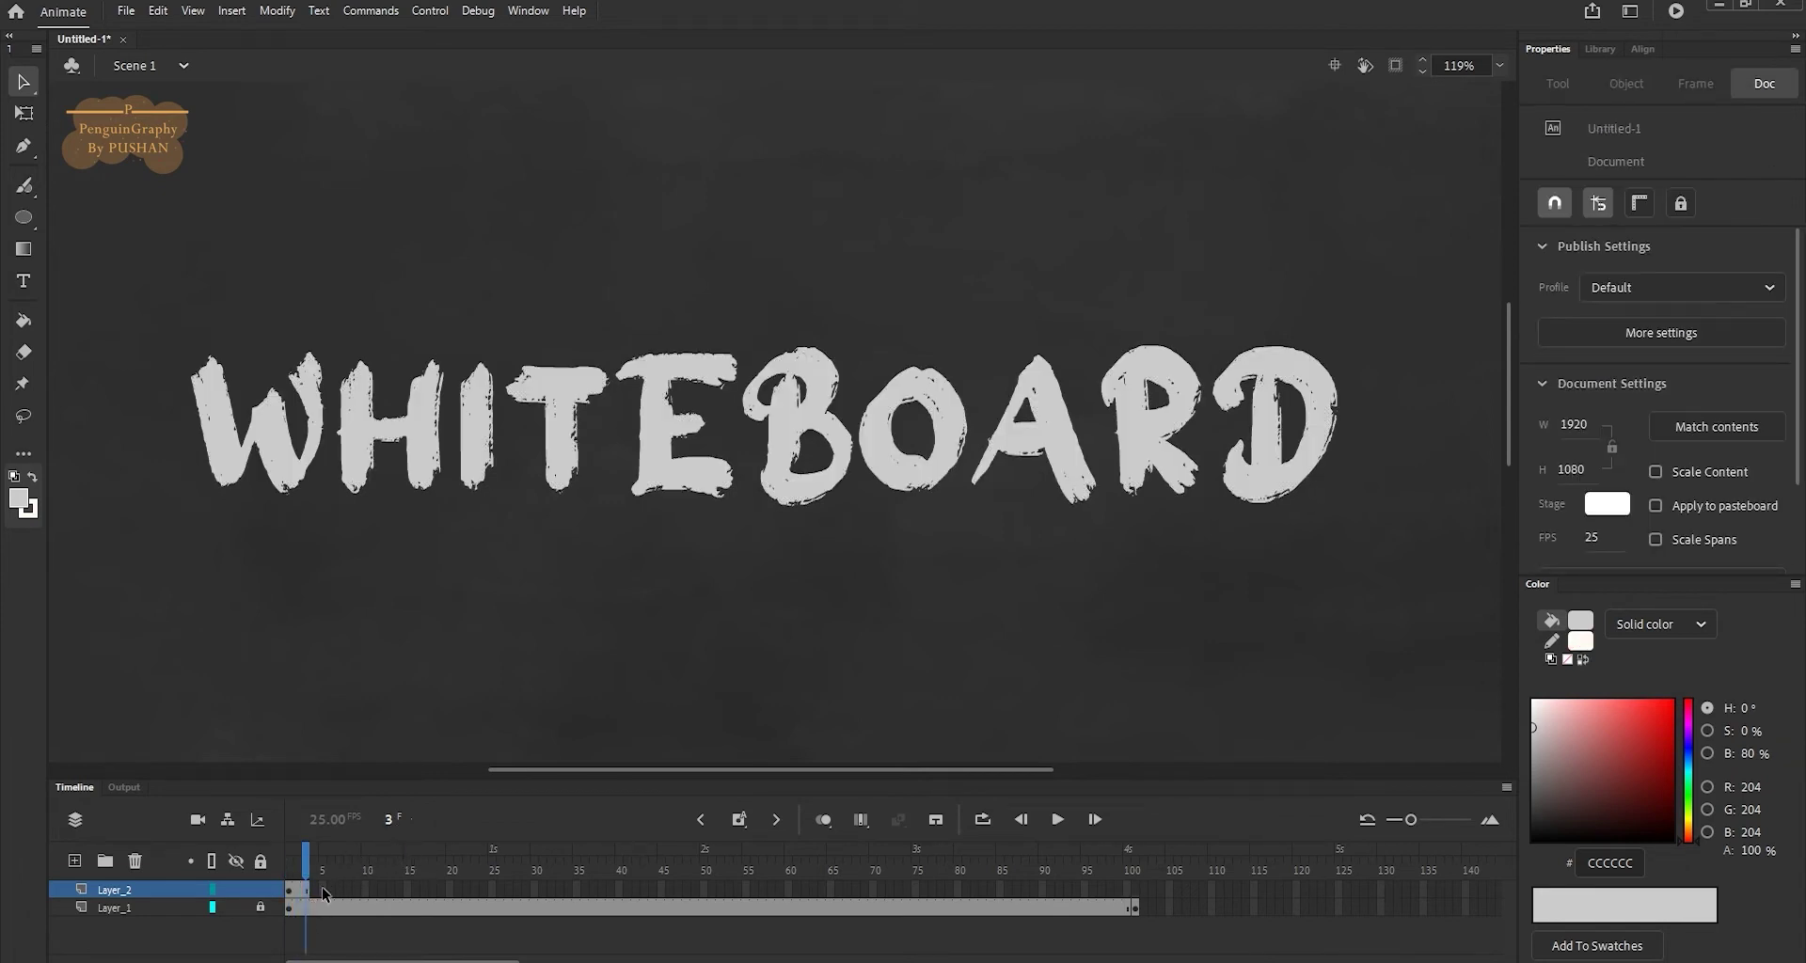
left_click(24, 354)
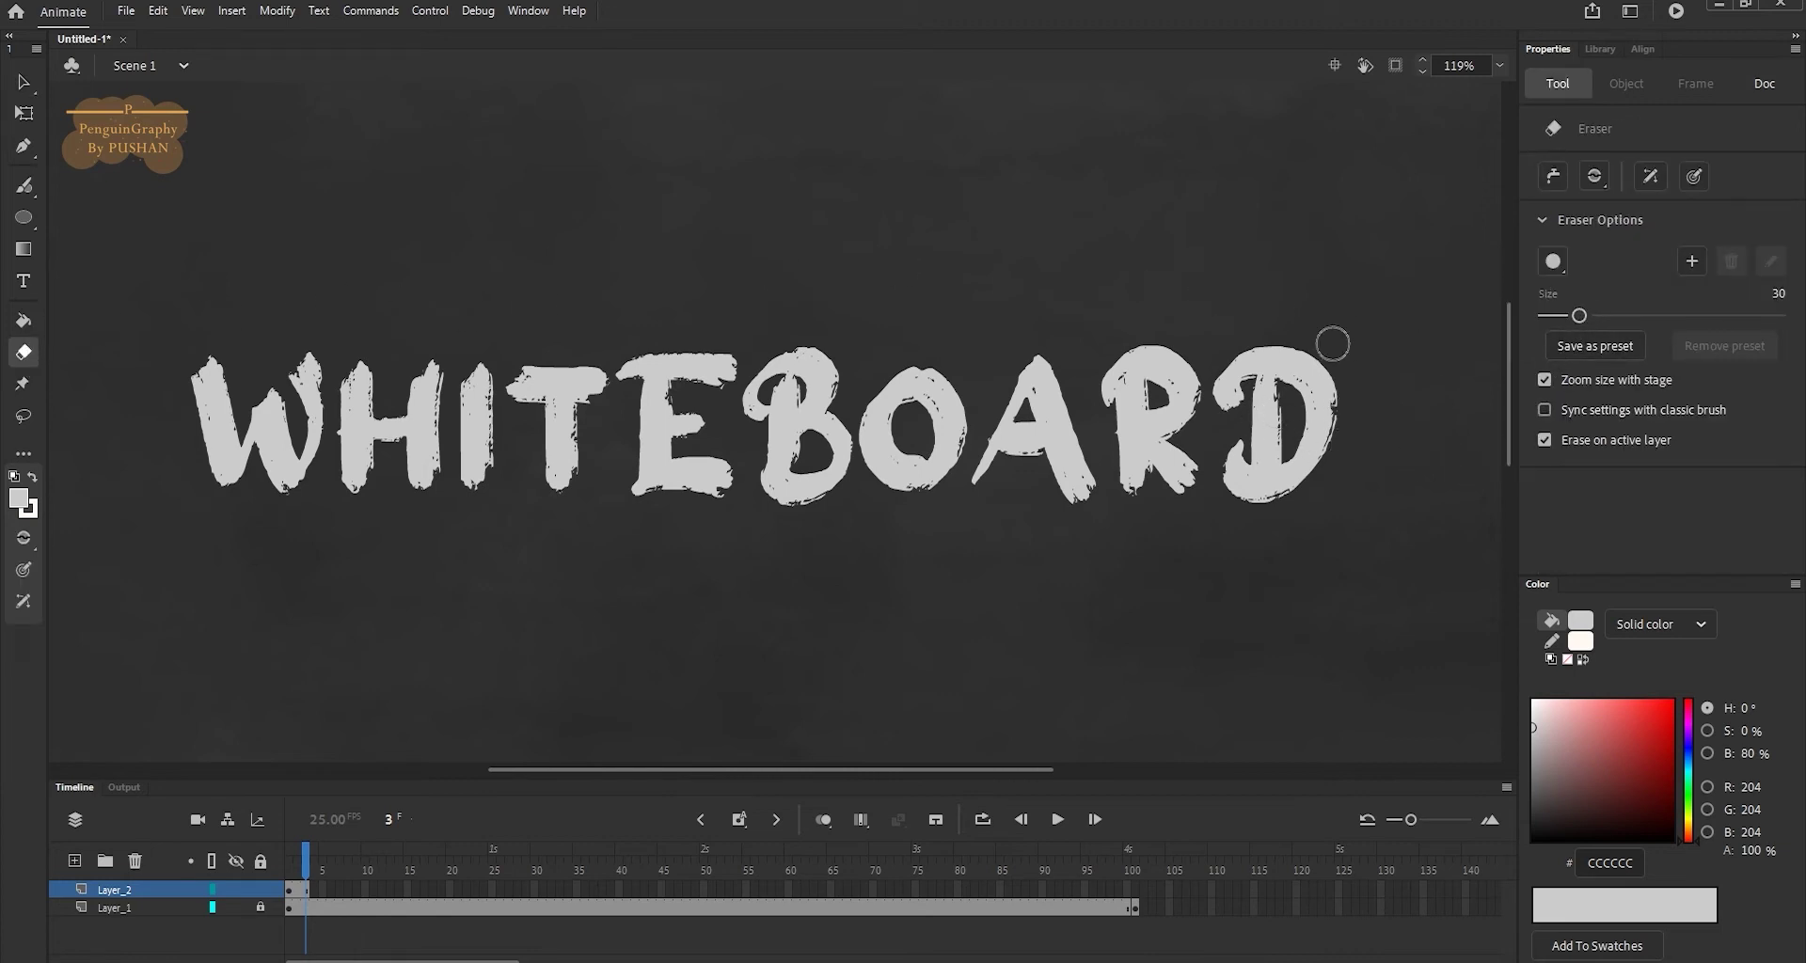
- Erase the final D a little at a time, adding F6 keyframes between strokes
mouse_move(1331, 343)
left_mouse_down()
mouse_move(1324, 309)
mouse_move(1287, 336)
mouse_move(1305, 540)
left_mouse_up()
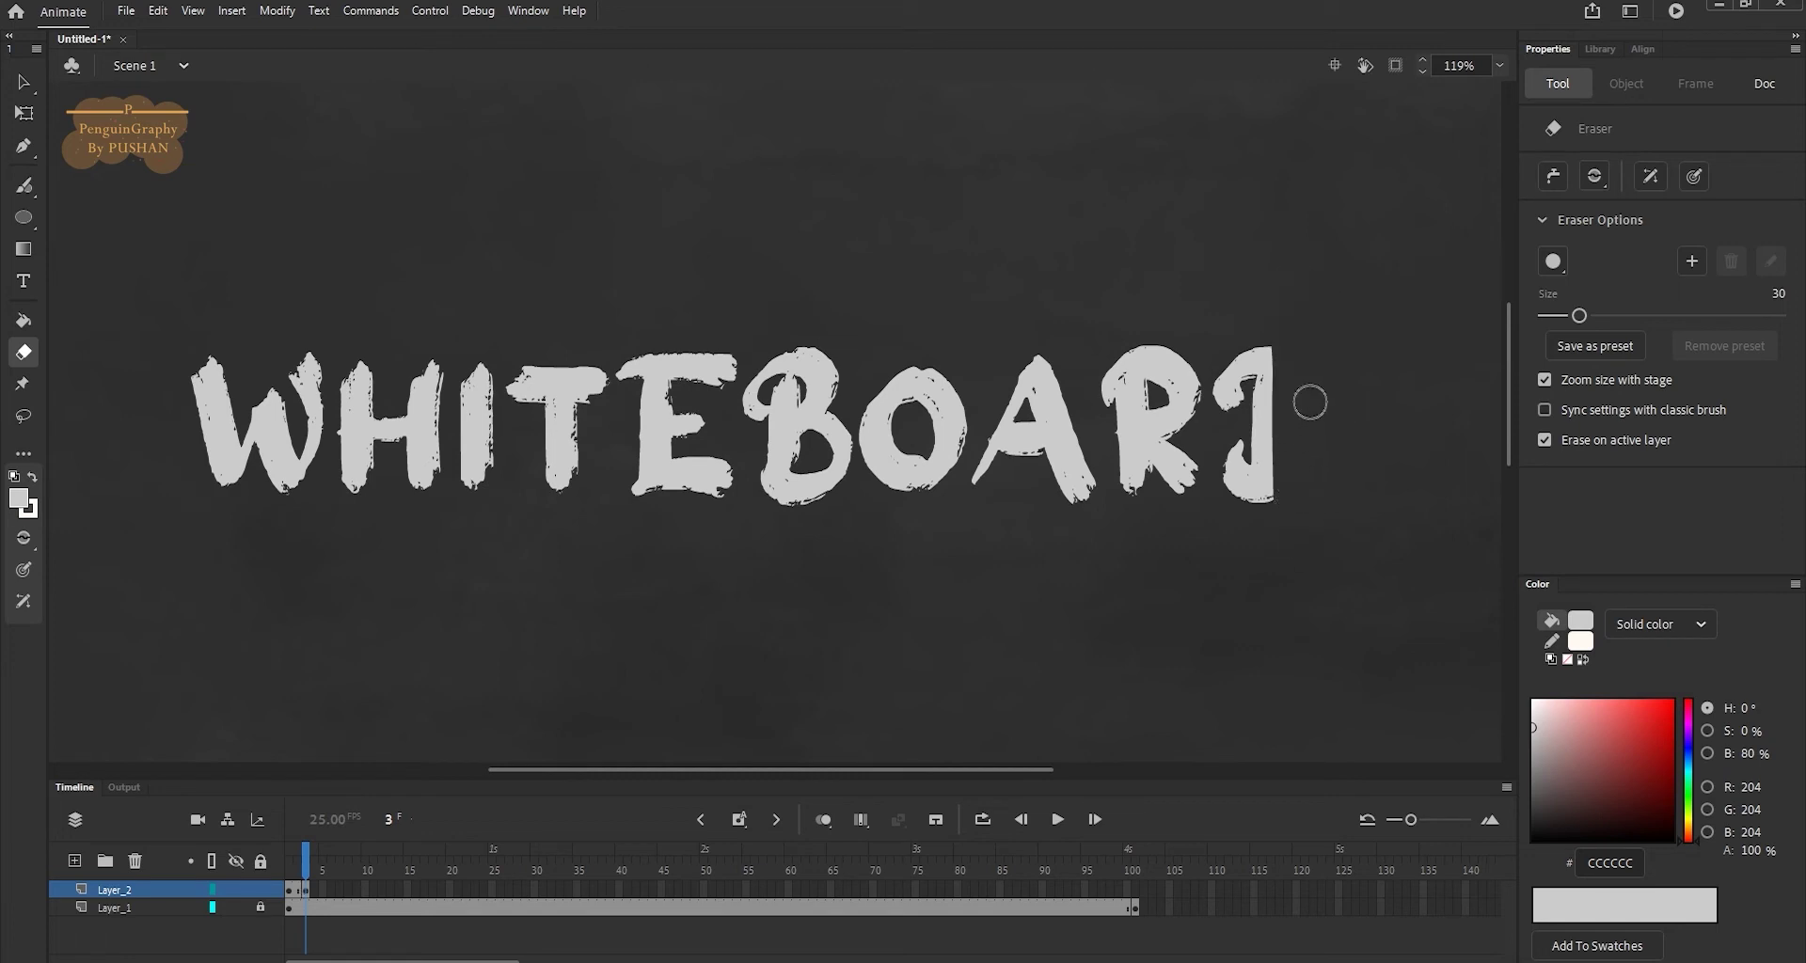
key("F6")
key("F6")
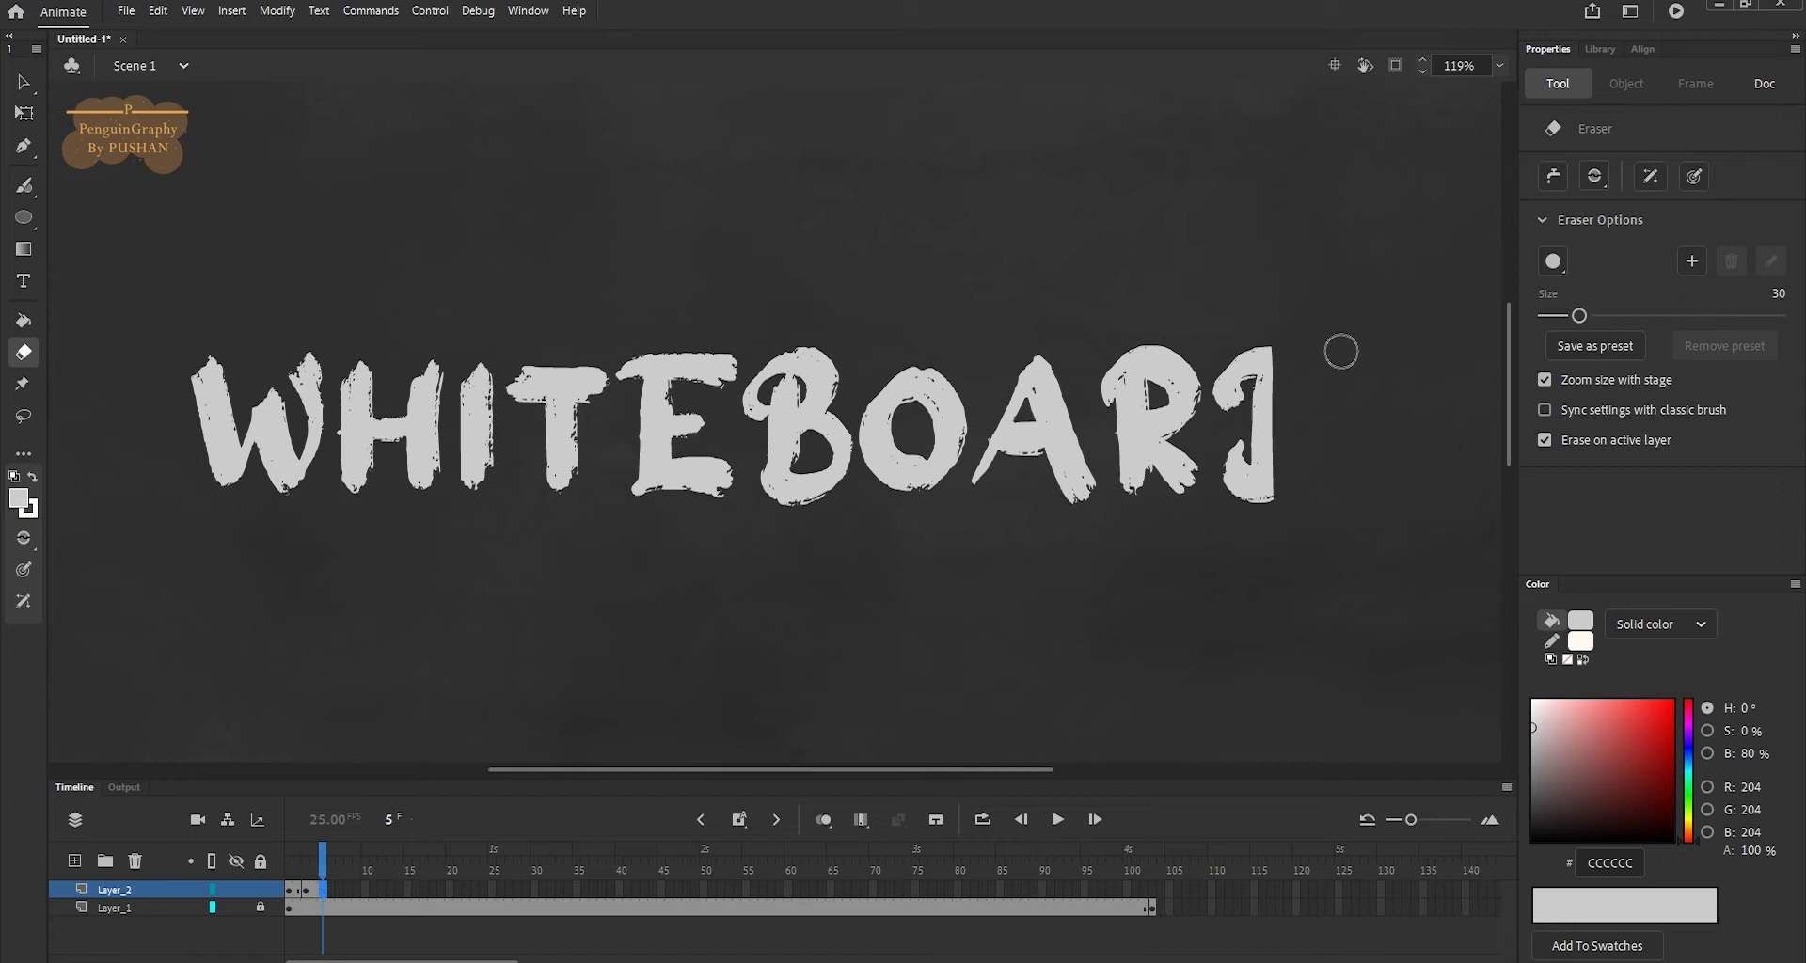
key("F6")
left_click_drag(1285, 273, 1244, 483)
key("F6")
key("F6")
key("F6")
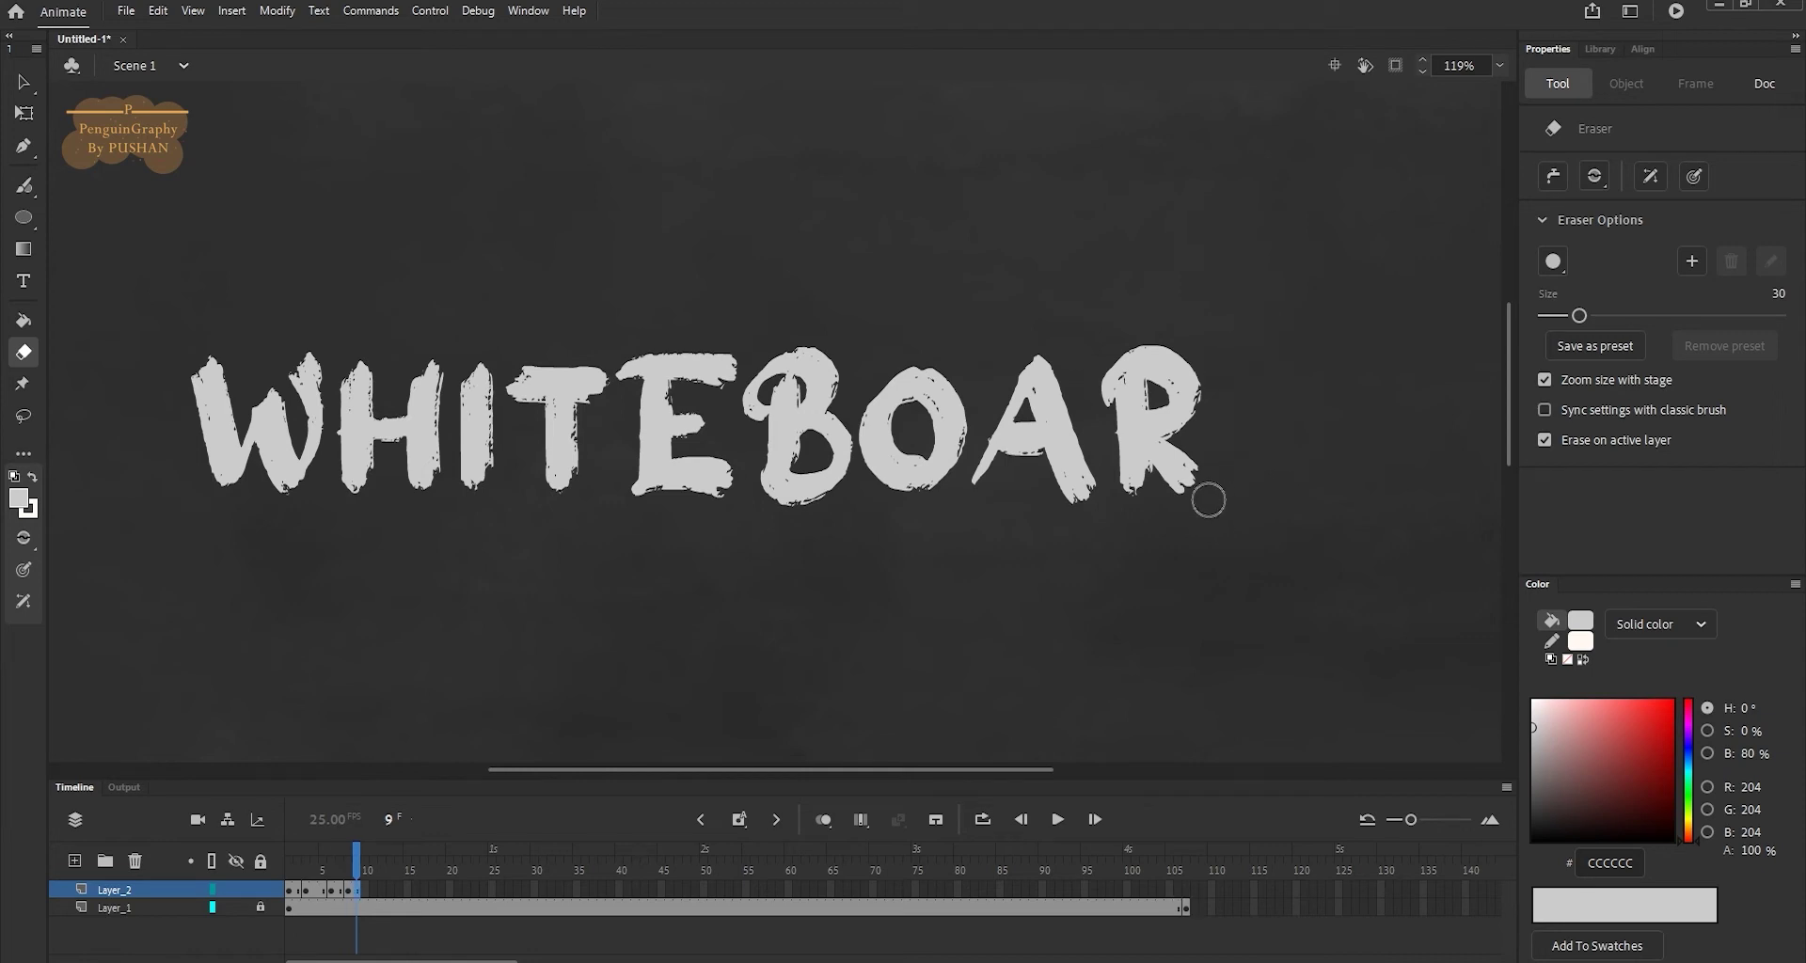
- Erase the R stroke by stroke across new keyframes, leaving WHITEBOA
key("F6")
key("F6")
left_click_drag(1198, 471, 1142, 468)
key("F6")
key("F6")
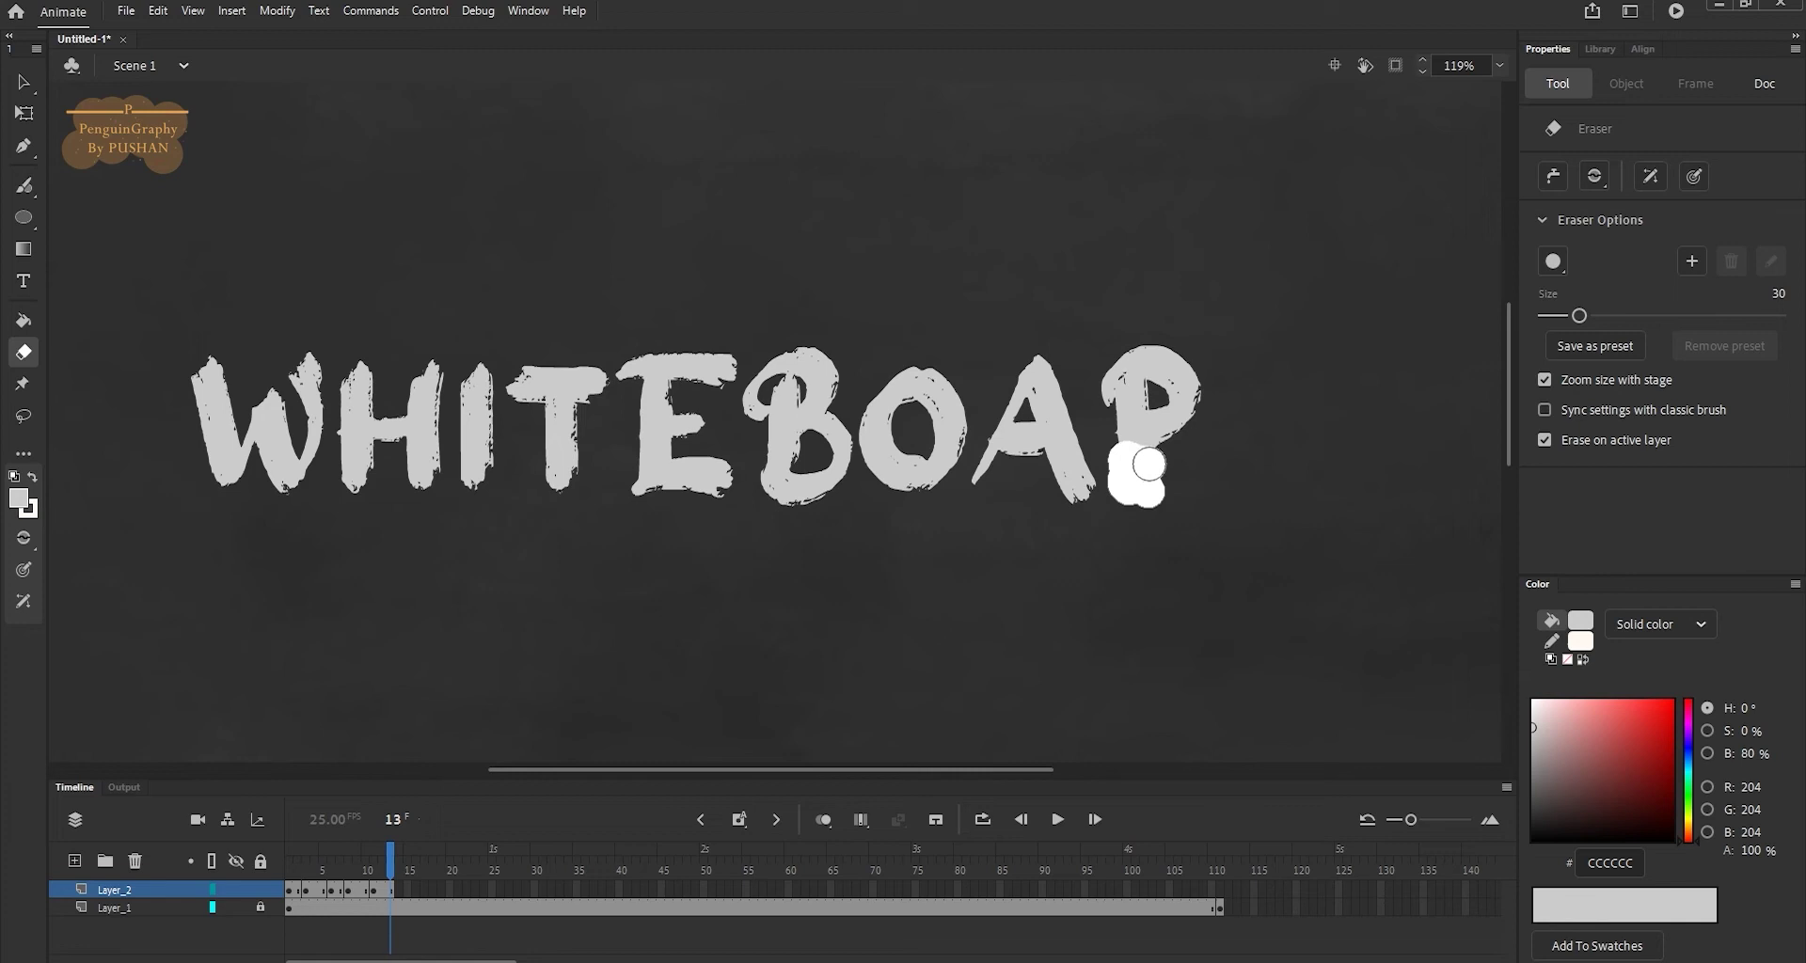
left_click_drag(1143, 467, 1180, 490)
key("F6")
key("F6")
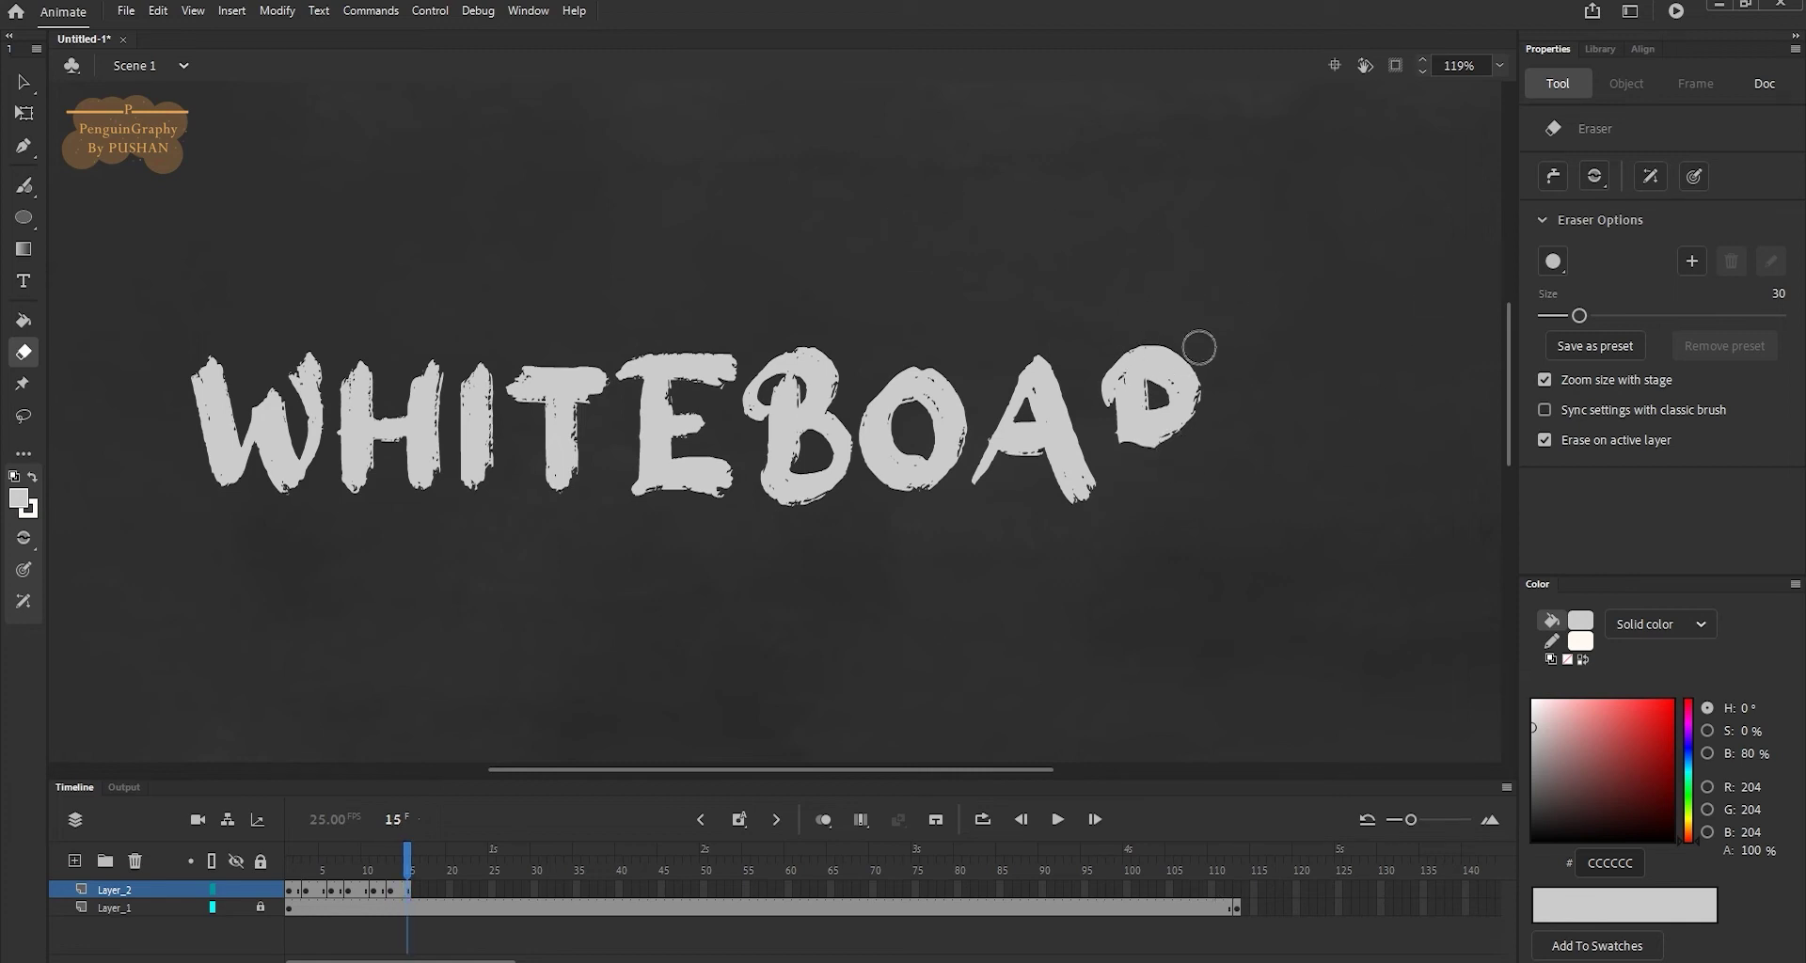
mouse_move(1148, 470)
left_mouse_down()
mouse_move(1181, 462)
mouse_move(1204, 383)
left_mouse_up()
key("F6")
key("F6")
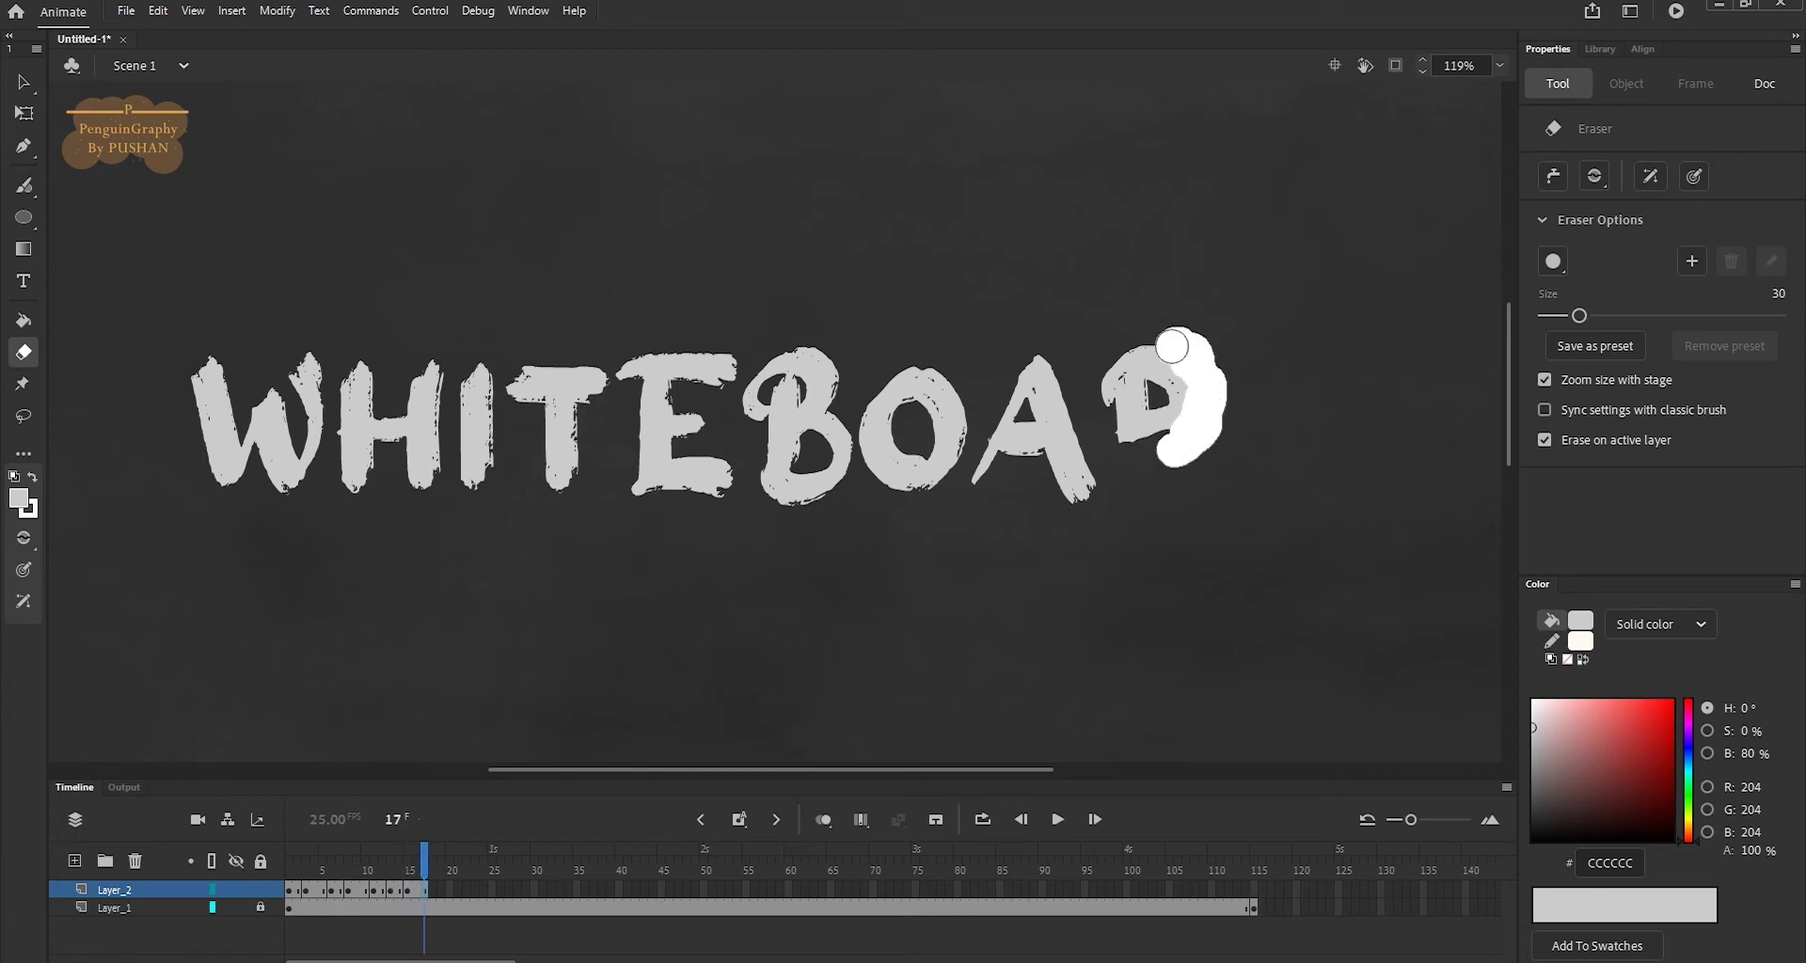
mouse_move(1172, 346)
left_mouse_down()
mouse_move(1184, 383)
mouse_move(1120, 442)
mouse_move(1149, 415)
mouse_move(1129, 424)
mouse_move(1139, 381)
mouse_move(1121, 390)
mouse_move(1149, 399)
left_mouse_up()
key("F6")
key("F6")
key("F6")
key("F6")
key("F6")
key("F6")
key("F6")
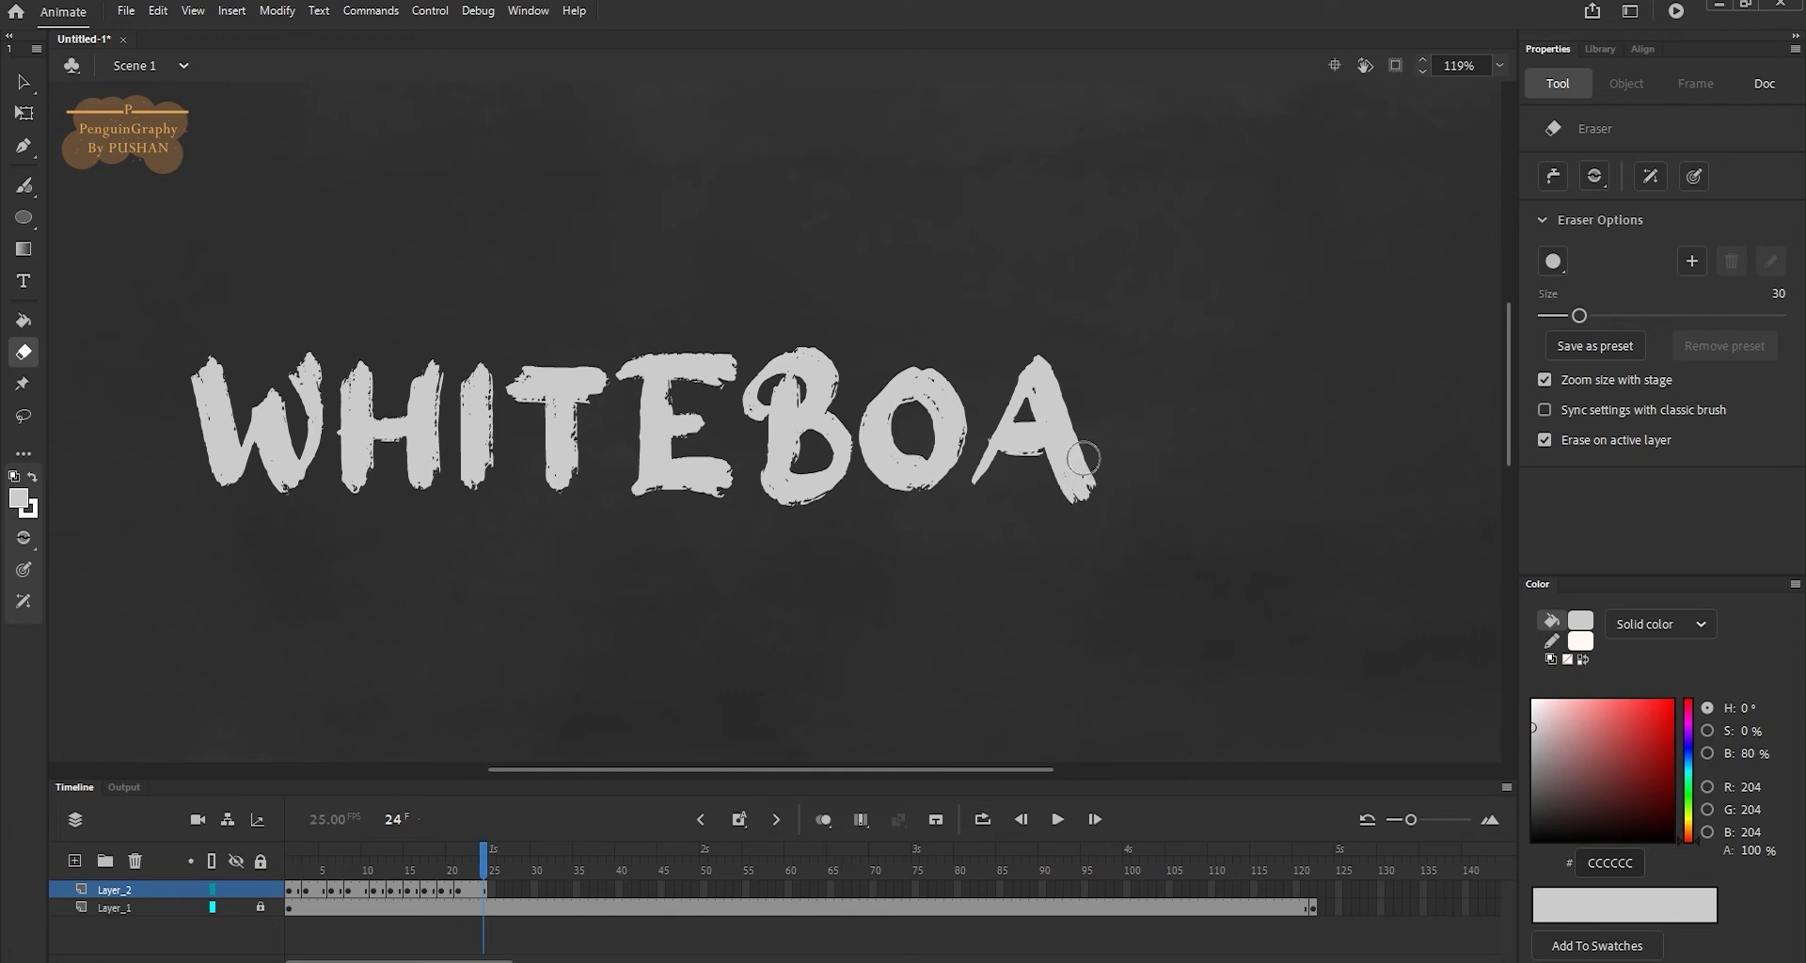
- Erase A, O, B, E, T and I with successive eraser strokes toward a blank board
left_click_drag(1088, 491, 1077, 431)
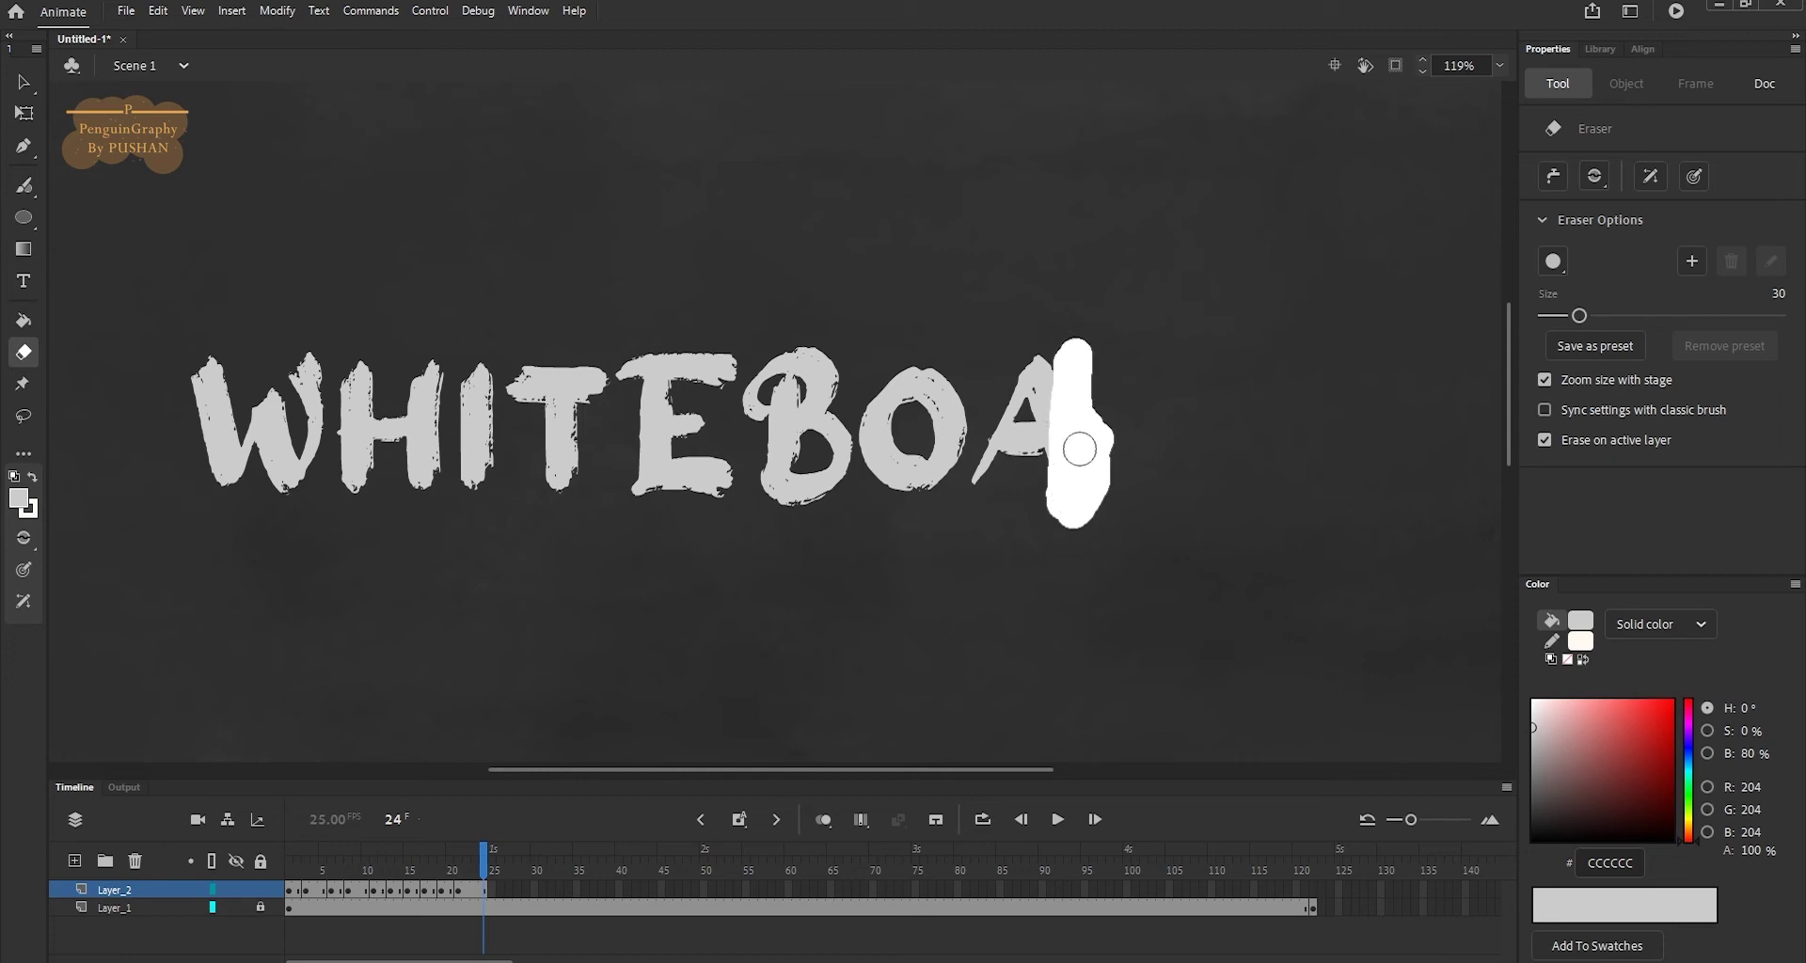
left_click_drag(1076, 432, 1063, 489)
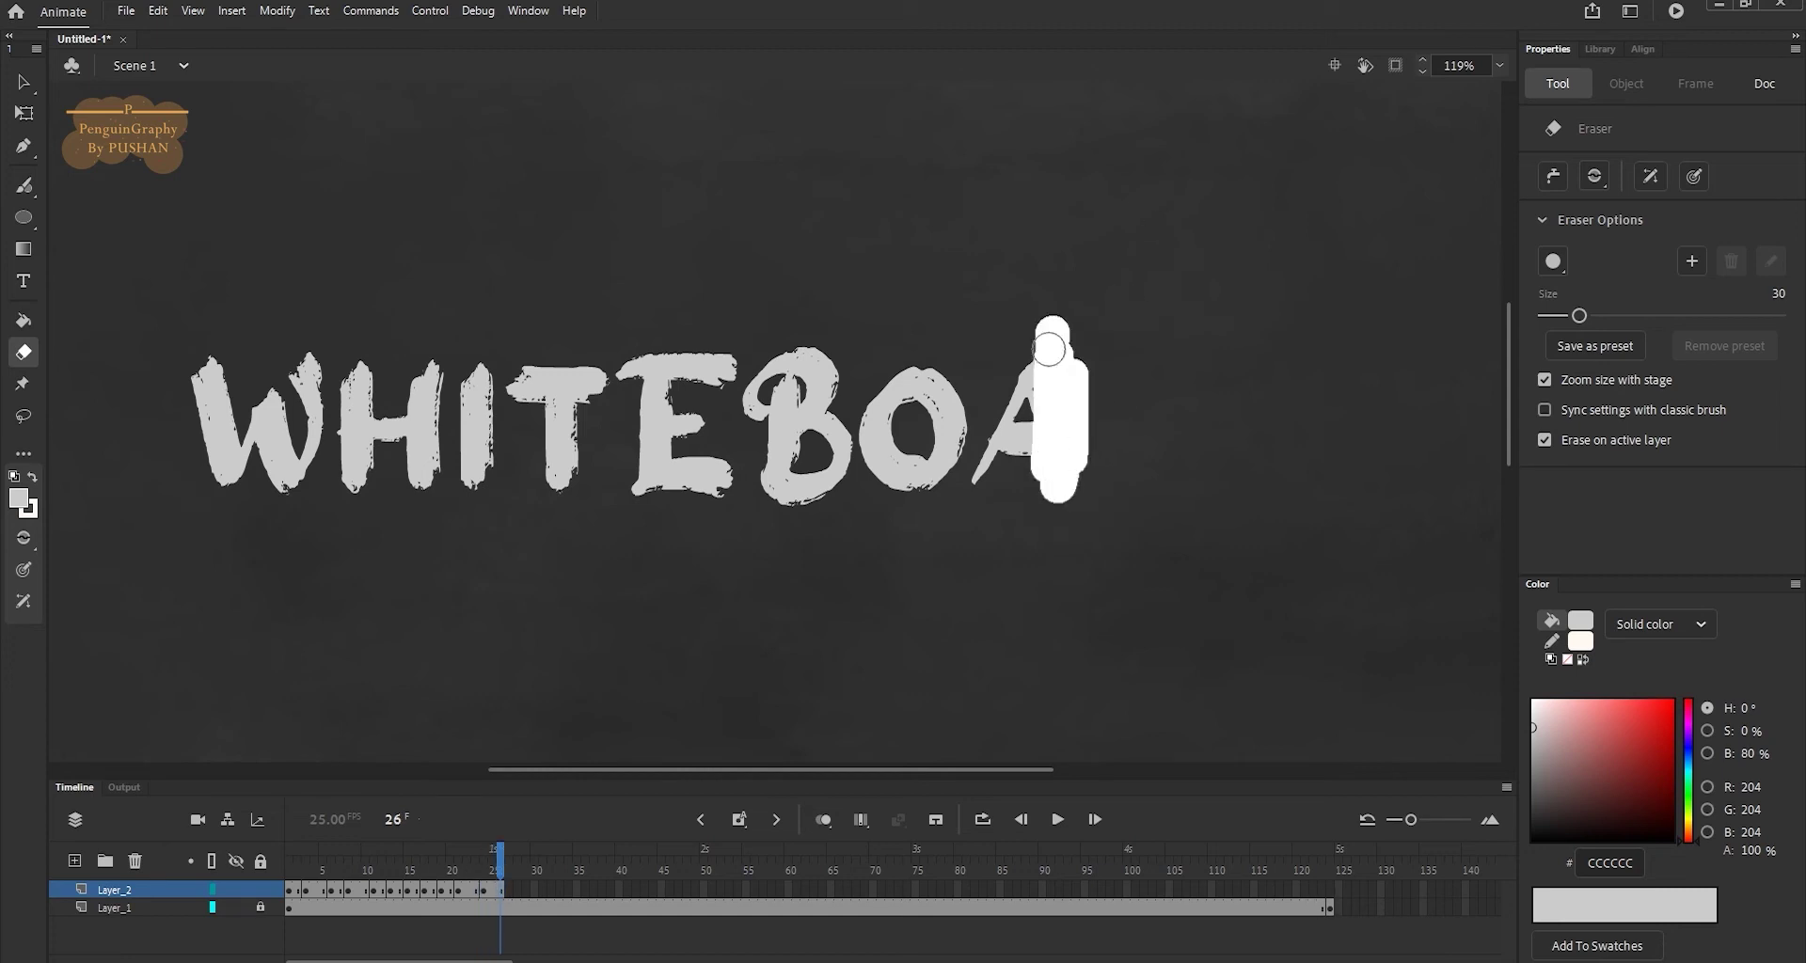
mouse_move(1054, 358)
left_mouse_down()
mouse_move(936, 496)
mouse_move(924, 391)
mouse_move(795, 492)
left_mouse_up()
mouse_move(847, 400)
left_mouse_down()
mouse_move(790, 470)
mouse_move(809, 367)
mouse_move(762, 404)
left_mouse_up()
left_click_drag(678, 461, 752, 509)
mouse_move(715, 377)
left_mouse_down()
mouse_move(693, 391)
mouse_move(737, 371)
mouse_move(637, 489)
left_mouse_up()
mouse_move(657, 414)
left_mouse_down()
mouse_move(565, 453)
mouse_move(565, 390)
mouse_move(483, 423)
mouse_move(423, 404)
mouse_move(405, 442)
mouse_move(357, 443)
mouse_move(362, 376)
mouse_move(323, 452)
mouse_move(282, 403)
mouse_move(182, 395)
left_mouse_up()
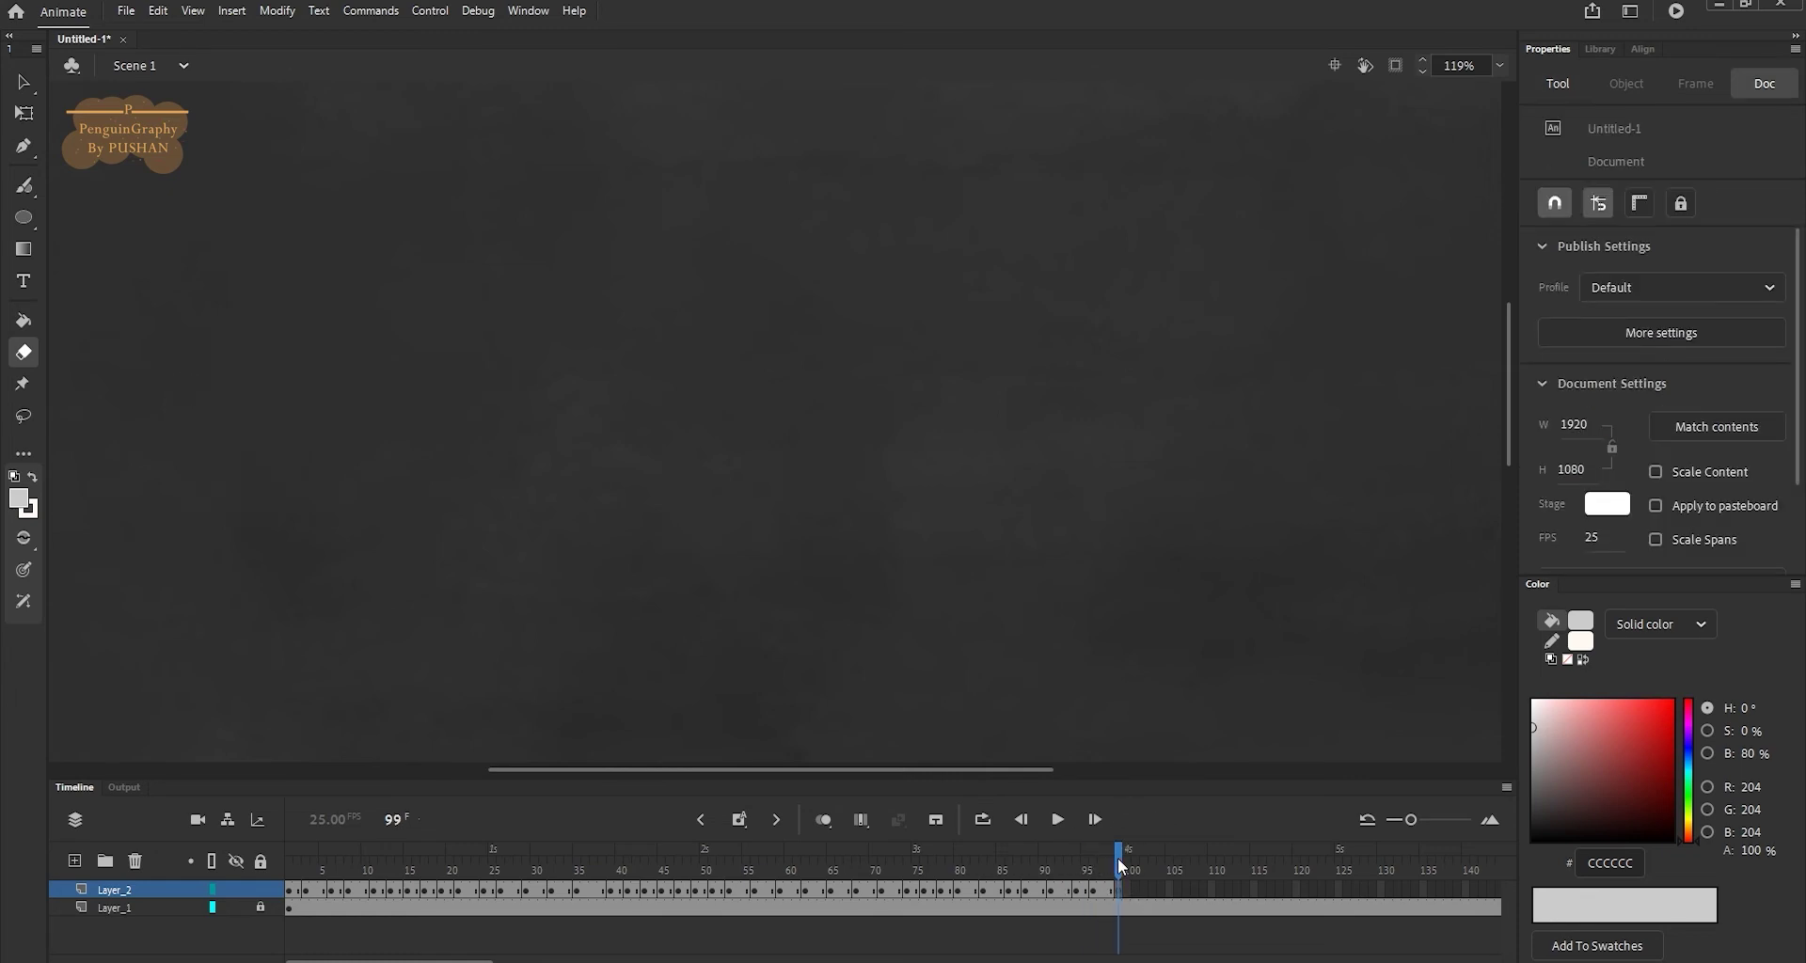
- Scrub the playhead through the erasing sequence, then return to frame 1
left_click_drag(1118, 858, 482, 871)
mouse_move(464, 934)
left_mouse_down()
mouse_move(294, 940)
mouse_move(1197, 852)
mouse_move(354, 894)
mouse_move(299, 920)
left_mouse_up()
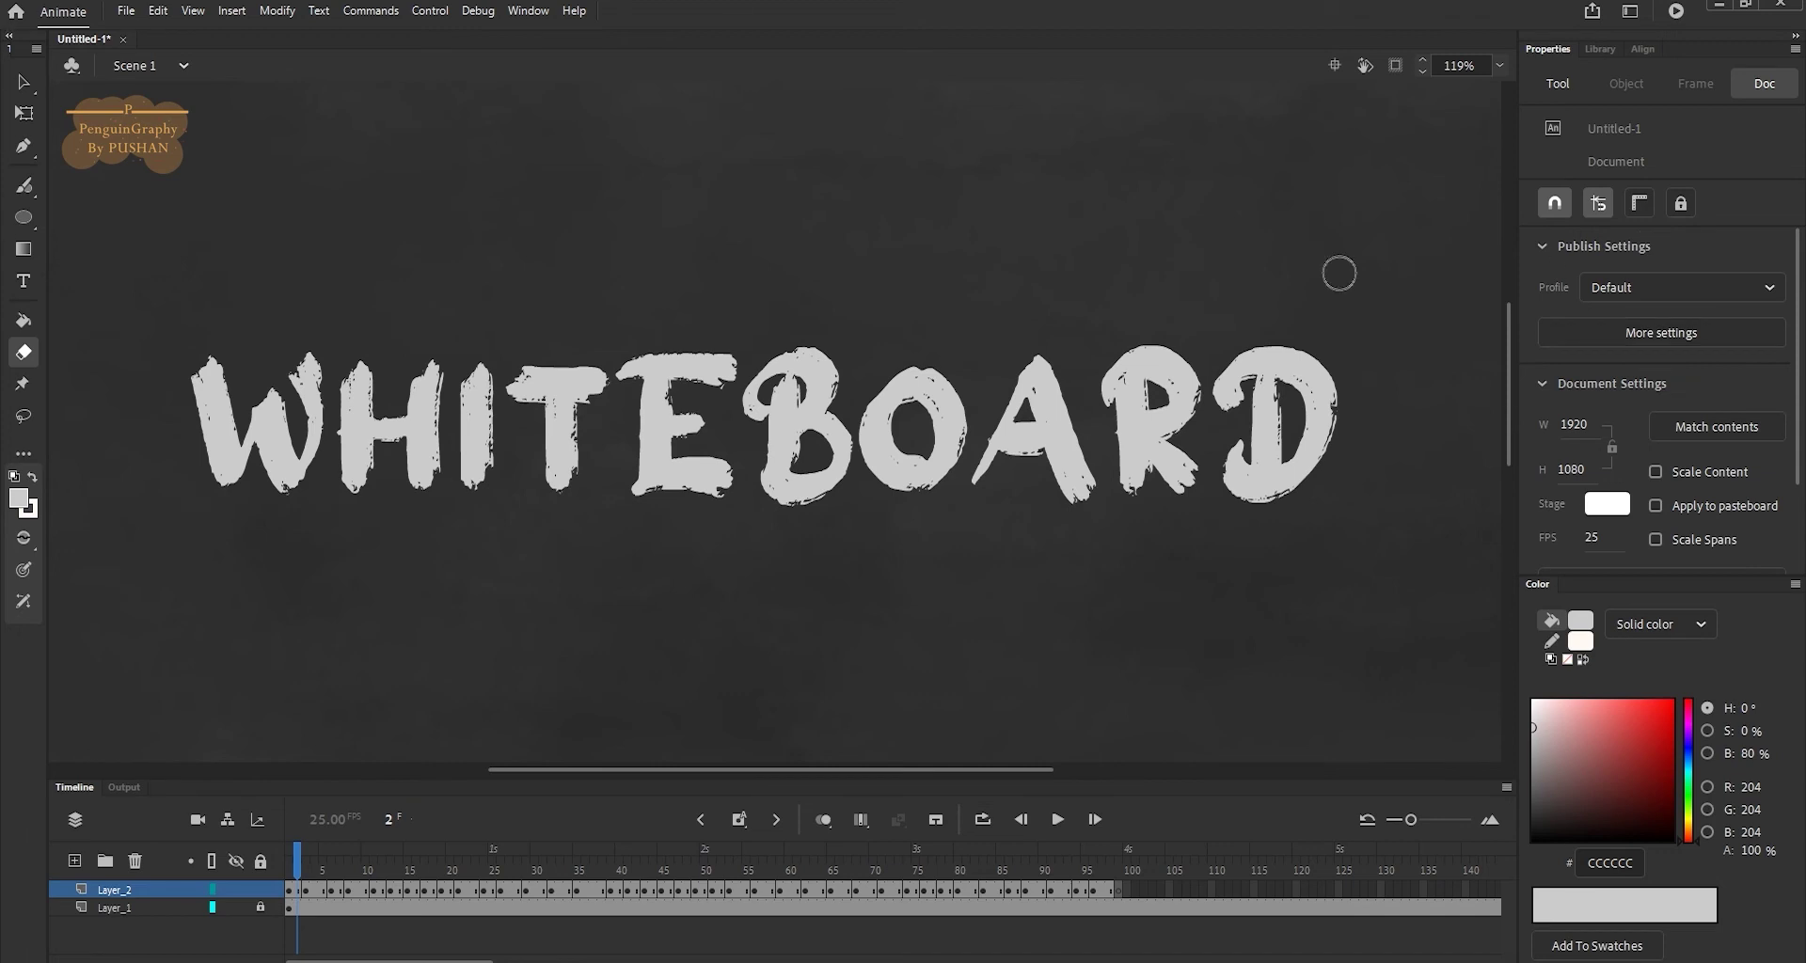
mouse_move(303, 858)
left_mouse_down()
mouse_move(1113, 868)
mouse_move(851, 895)
mouse_move(290, 866)
mouse_move(1096, 824)
left_mouse_up()
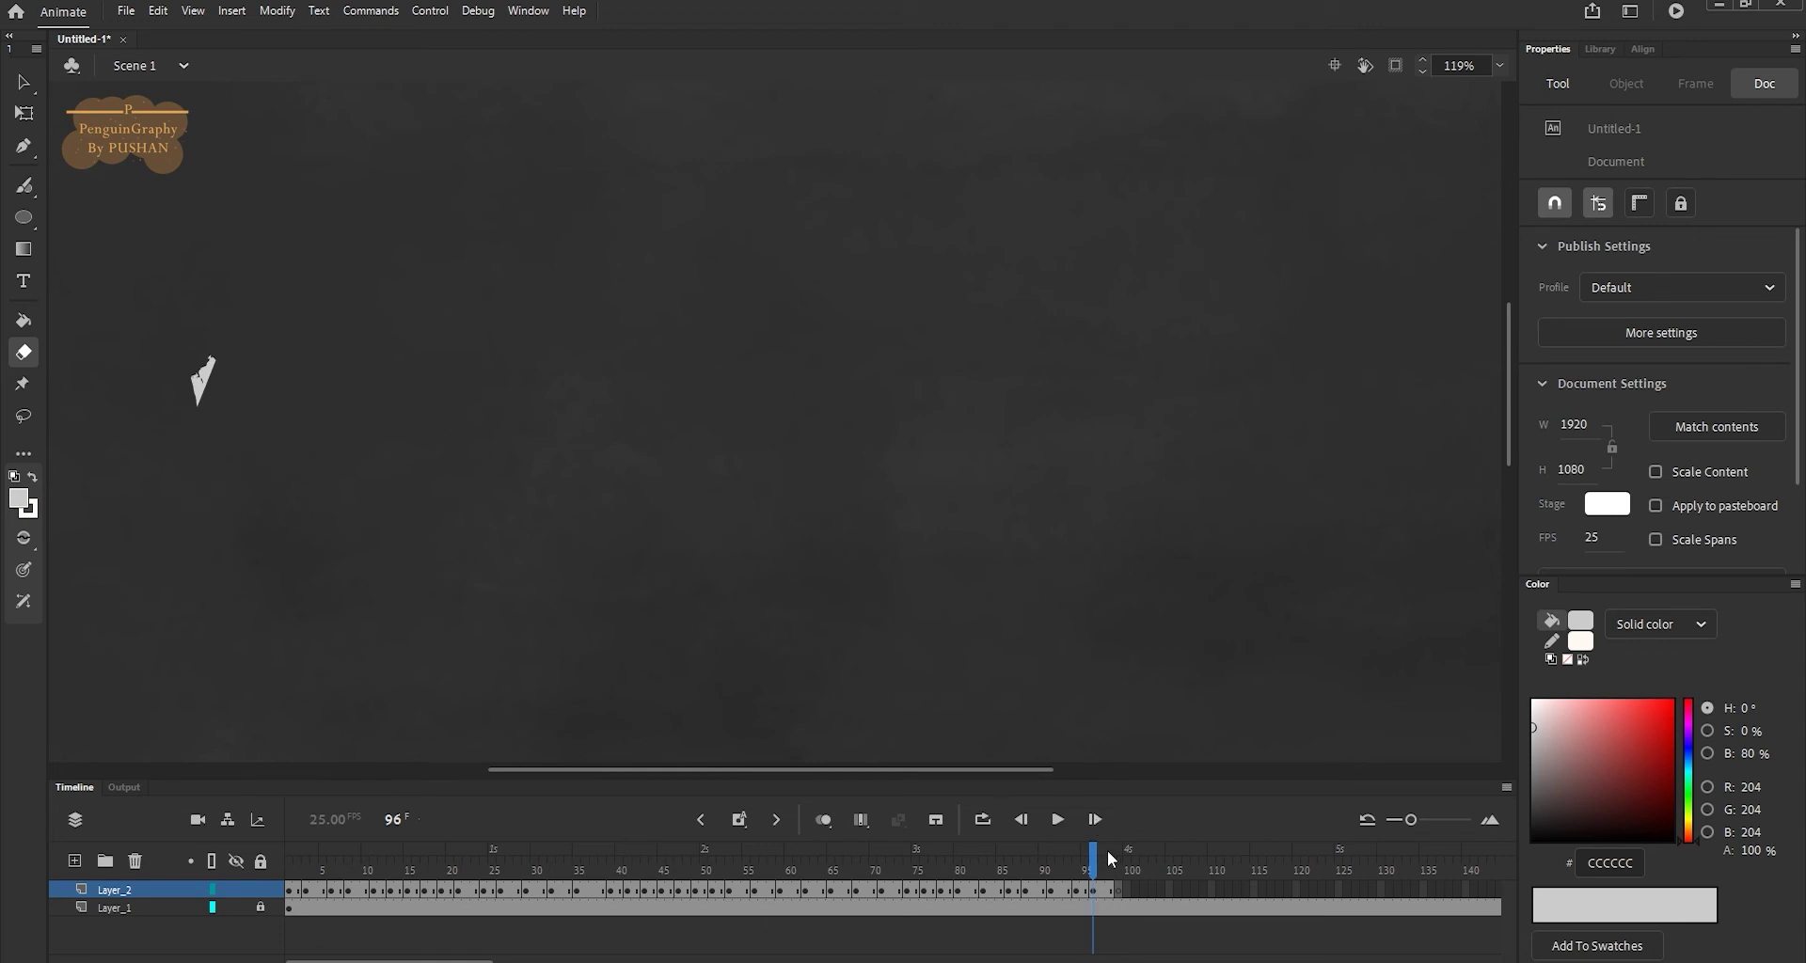
left_click_drag(1111, 858, 289, 865)
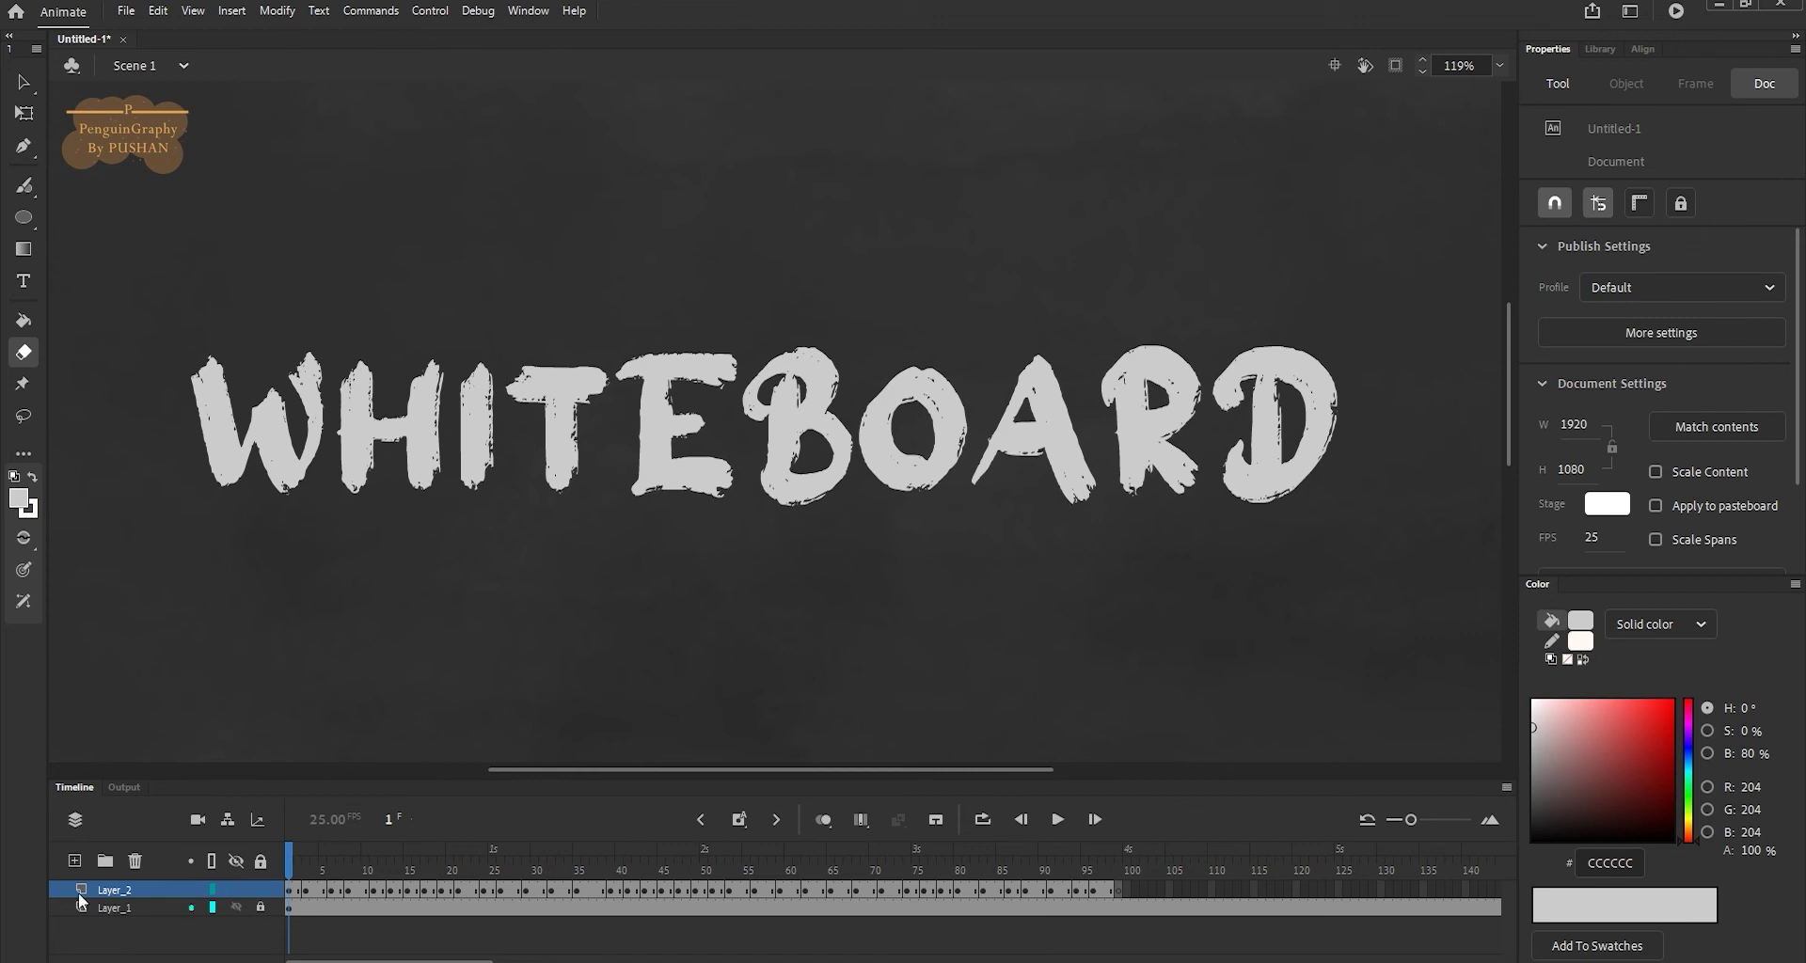
- Select Layer_2 frames 1 through 98 and apply Reverse Frames
left_click(289, 891)
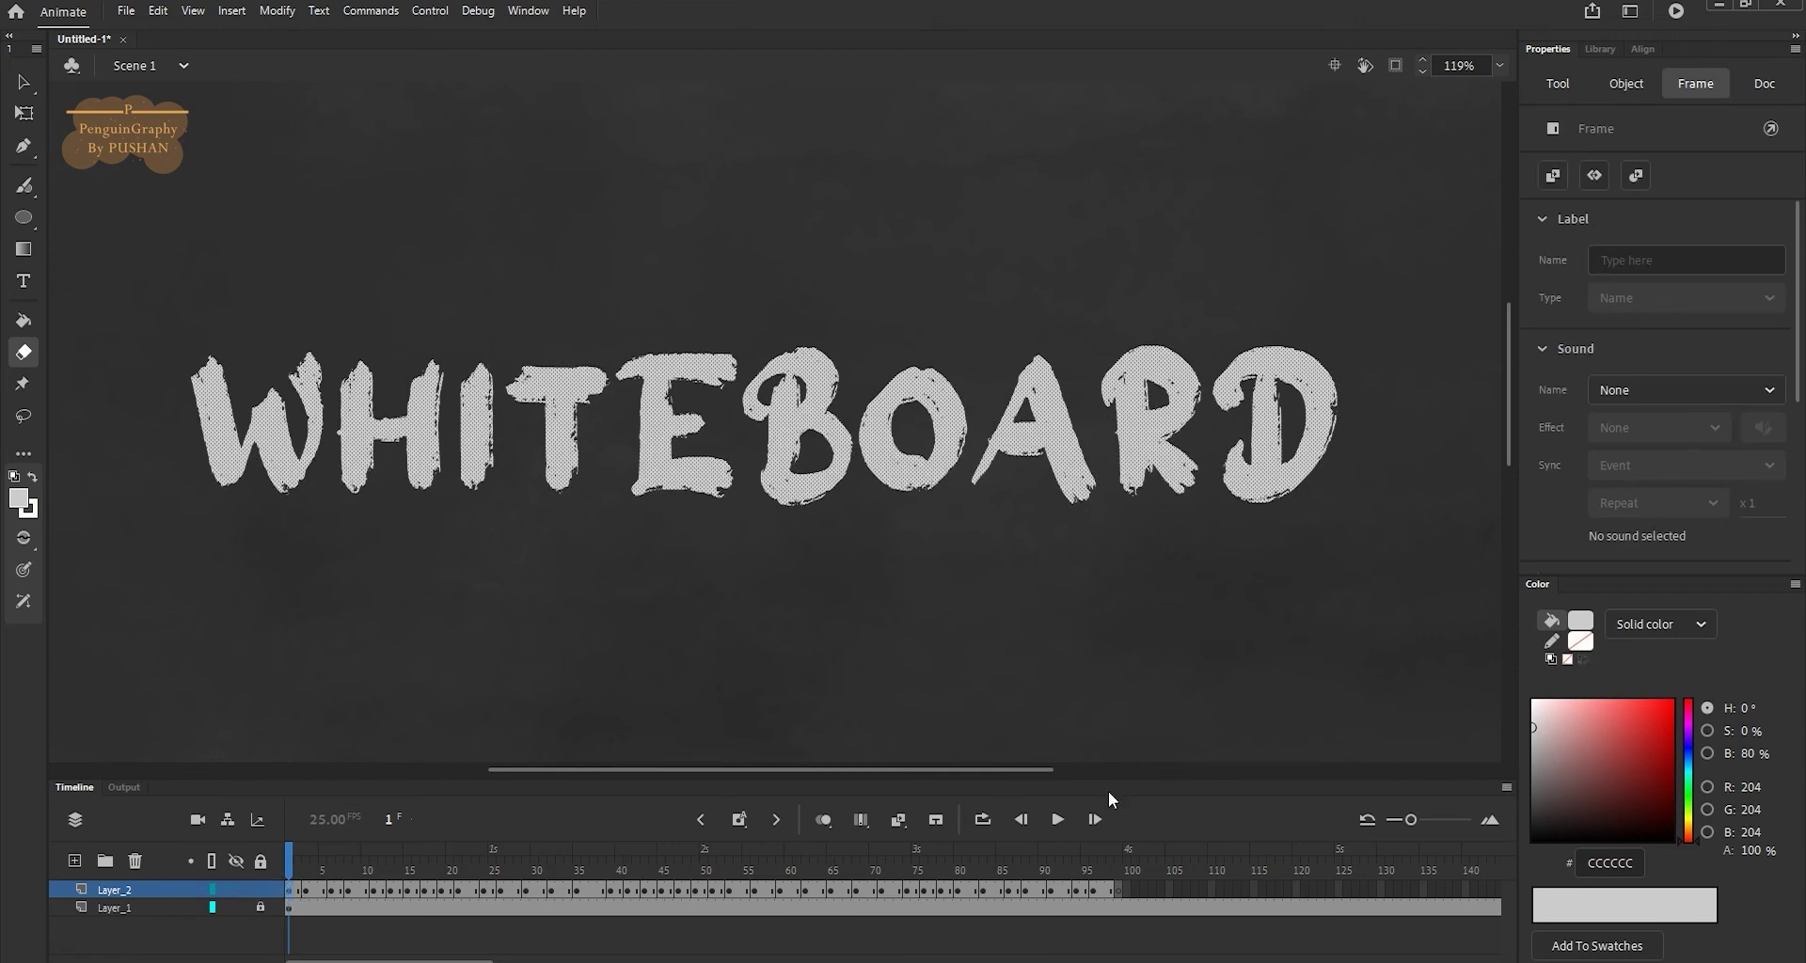
left_click(1109, 890, "shift")
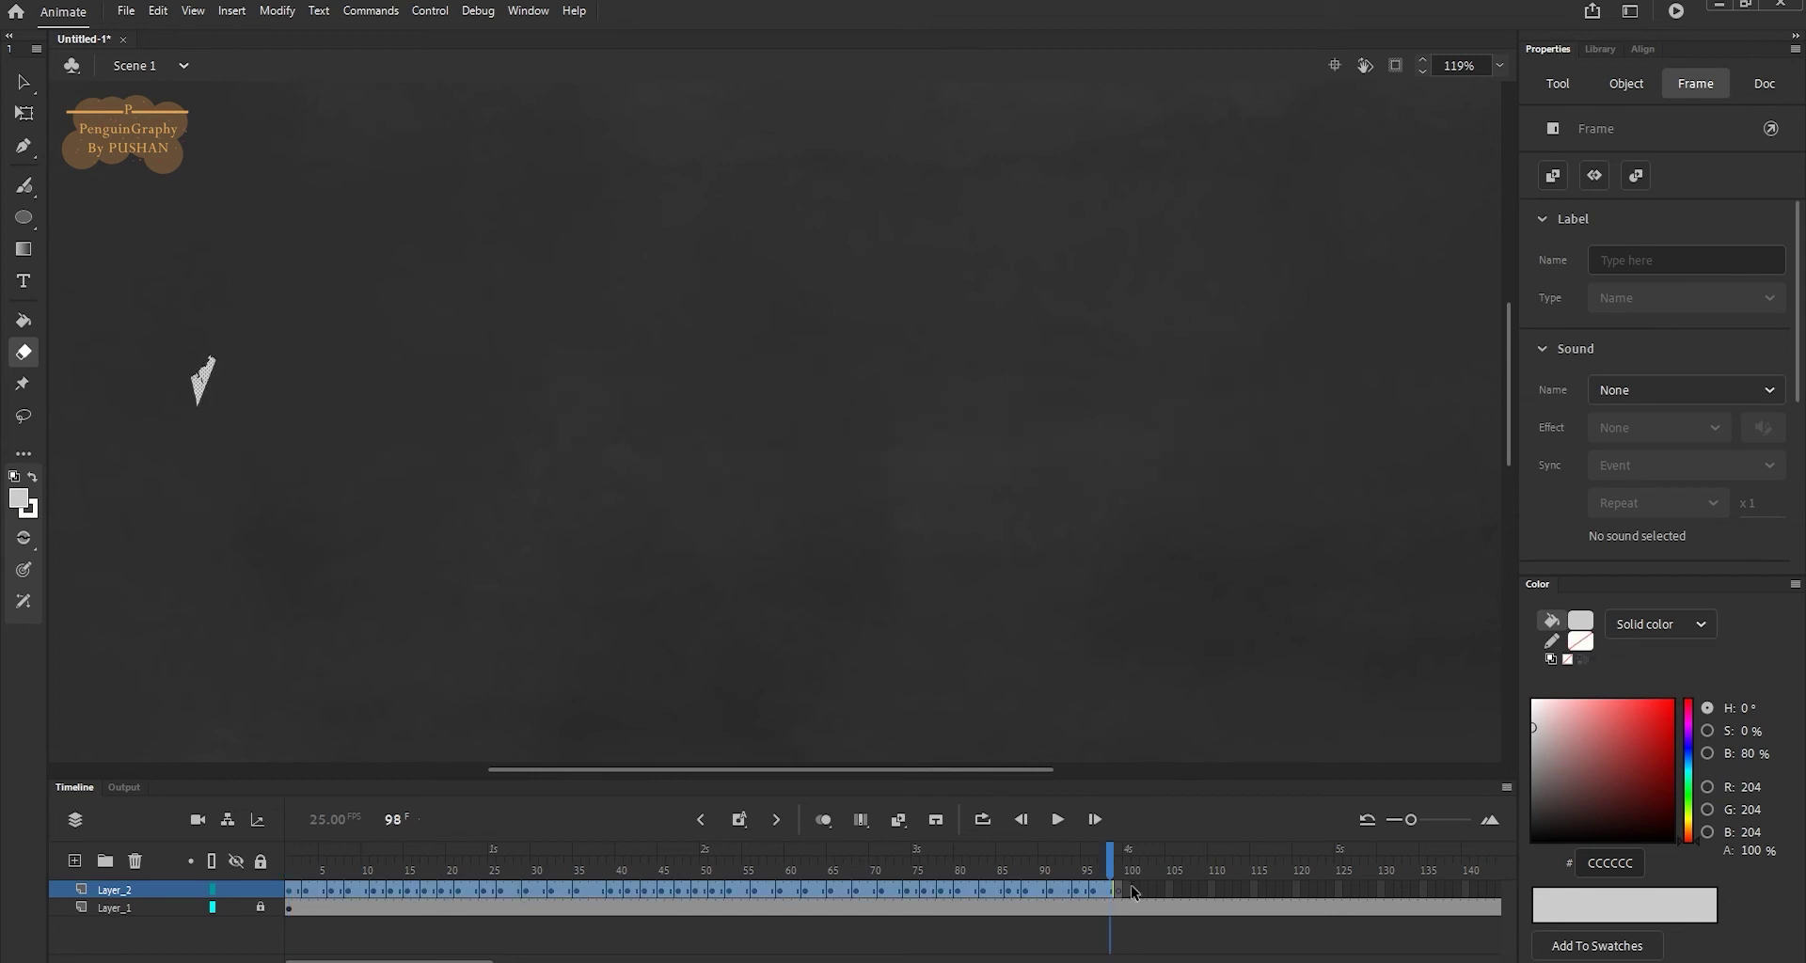
right_click(993, 899)
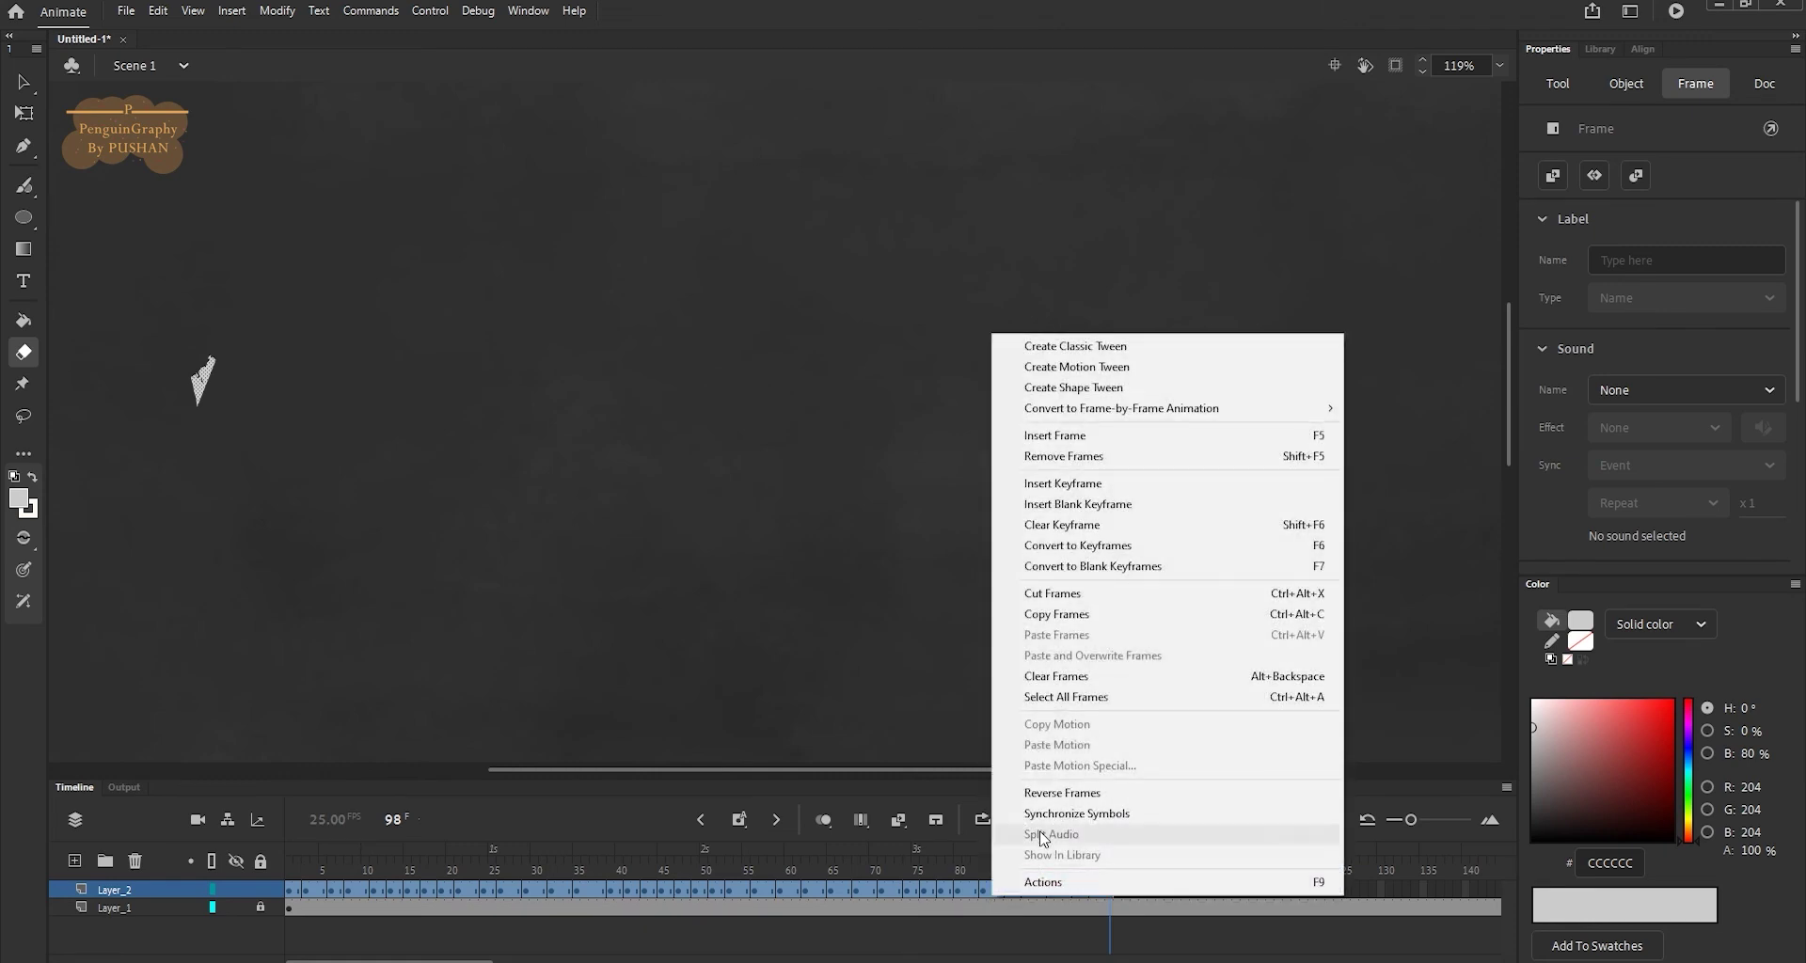
left_click(1040, 794)
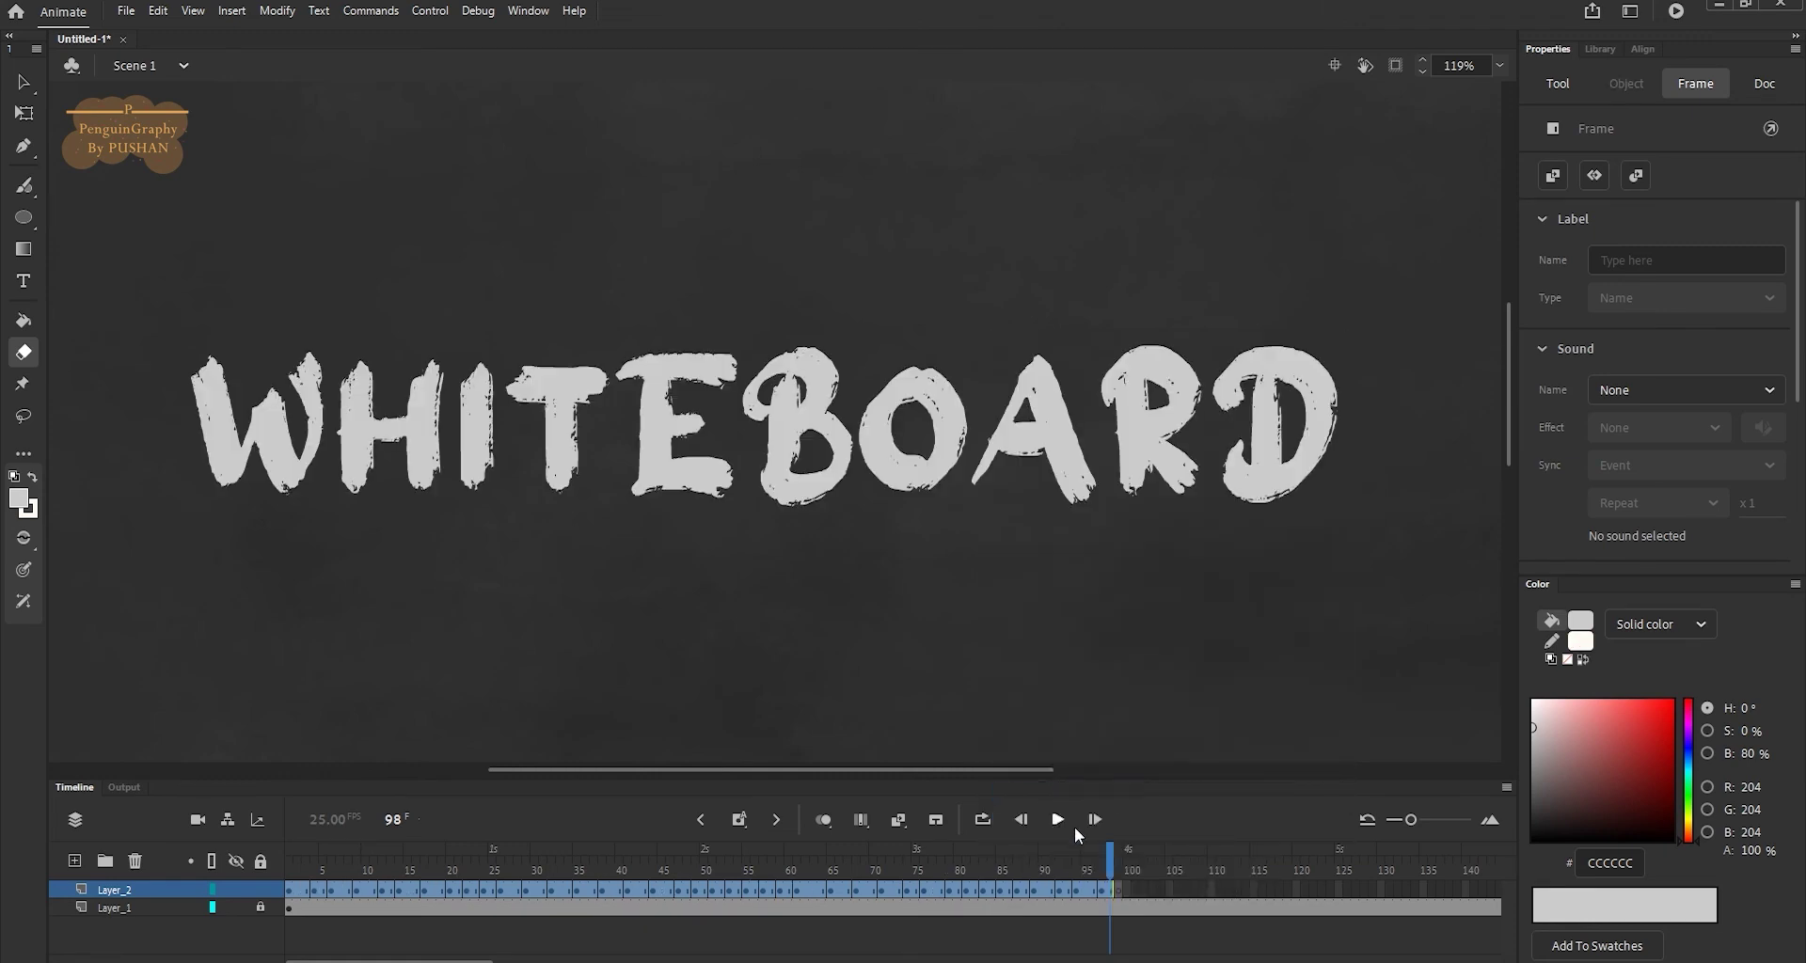
- Extend Layer_2 to frame 125 so WHITEBOARD holds at the end, then play it back
left_click_drag(1108, 861, 1342, 889)
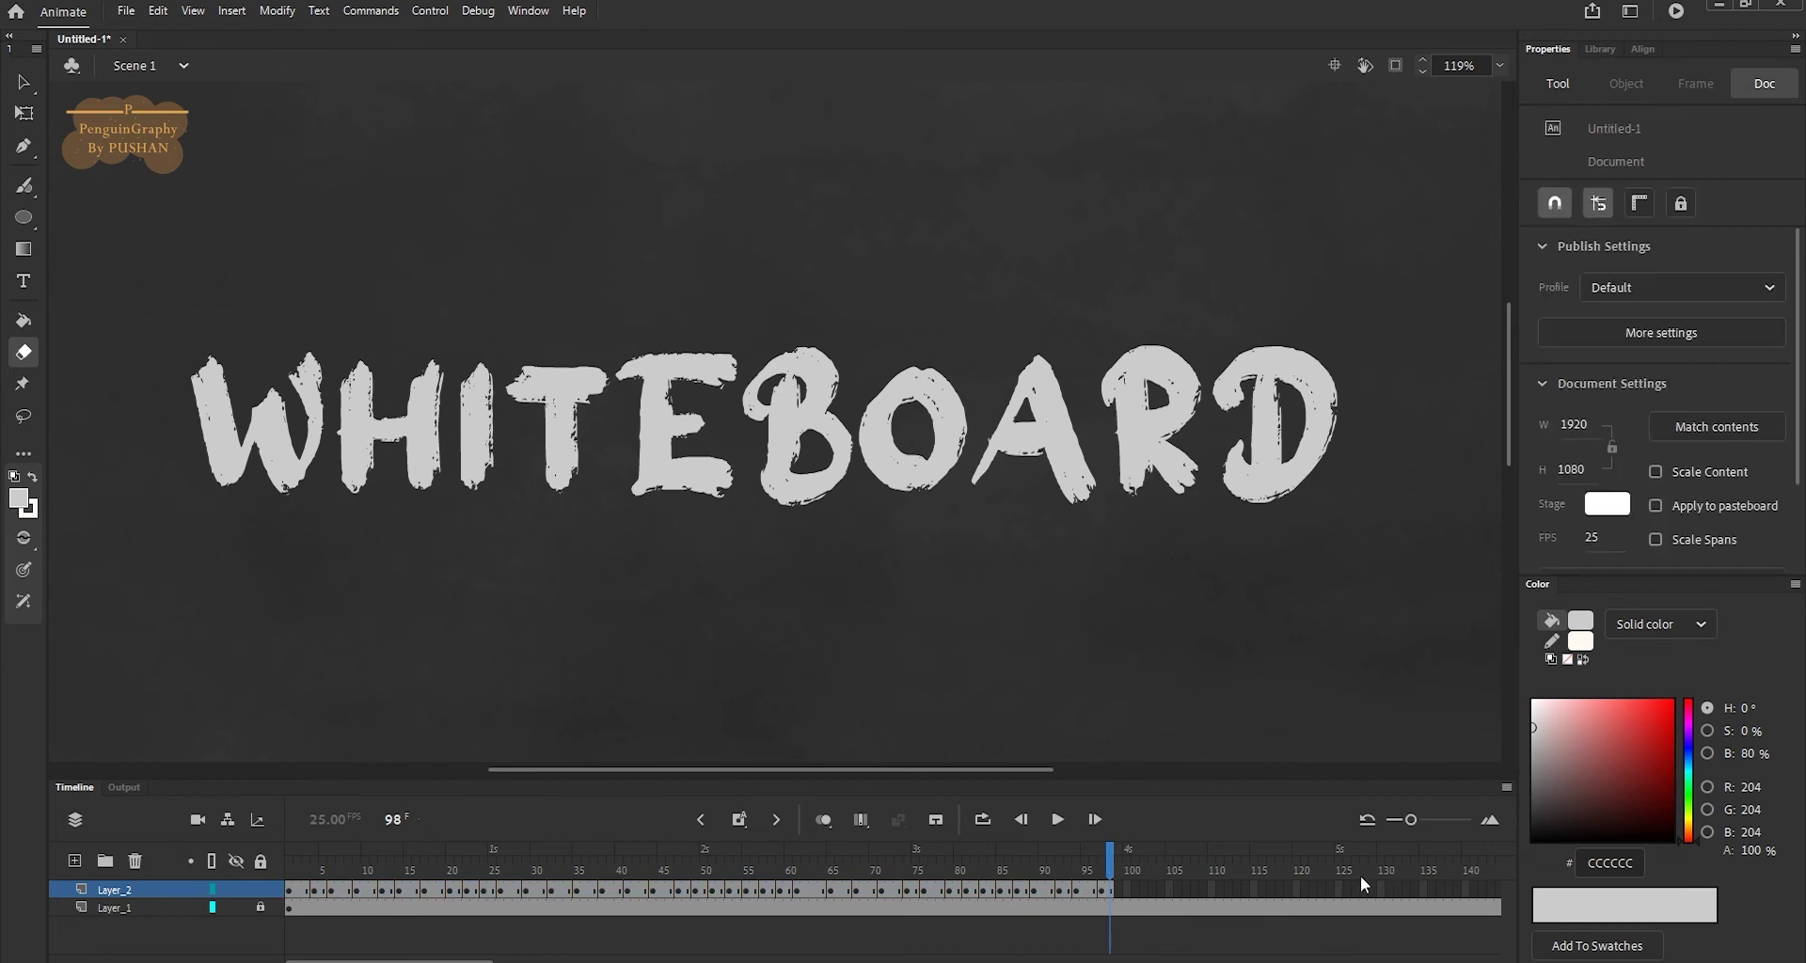
left_click(740, 819)
left_click_drag(1341, 858, 289, 860)
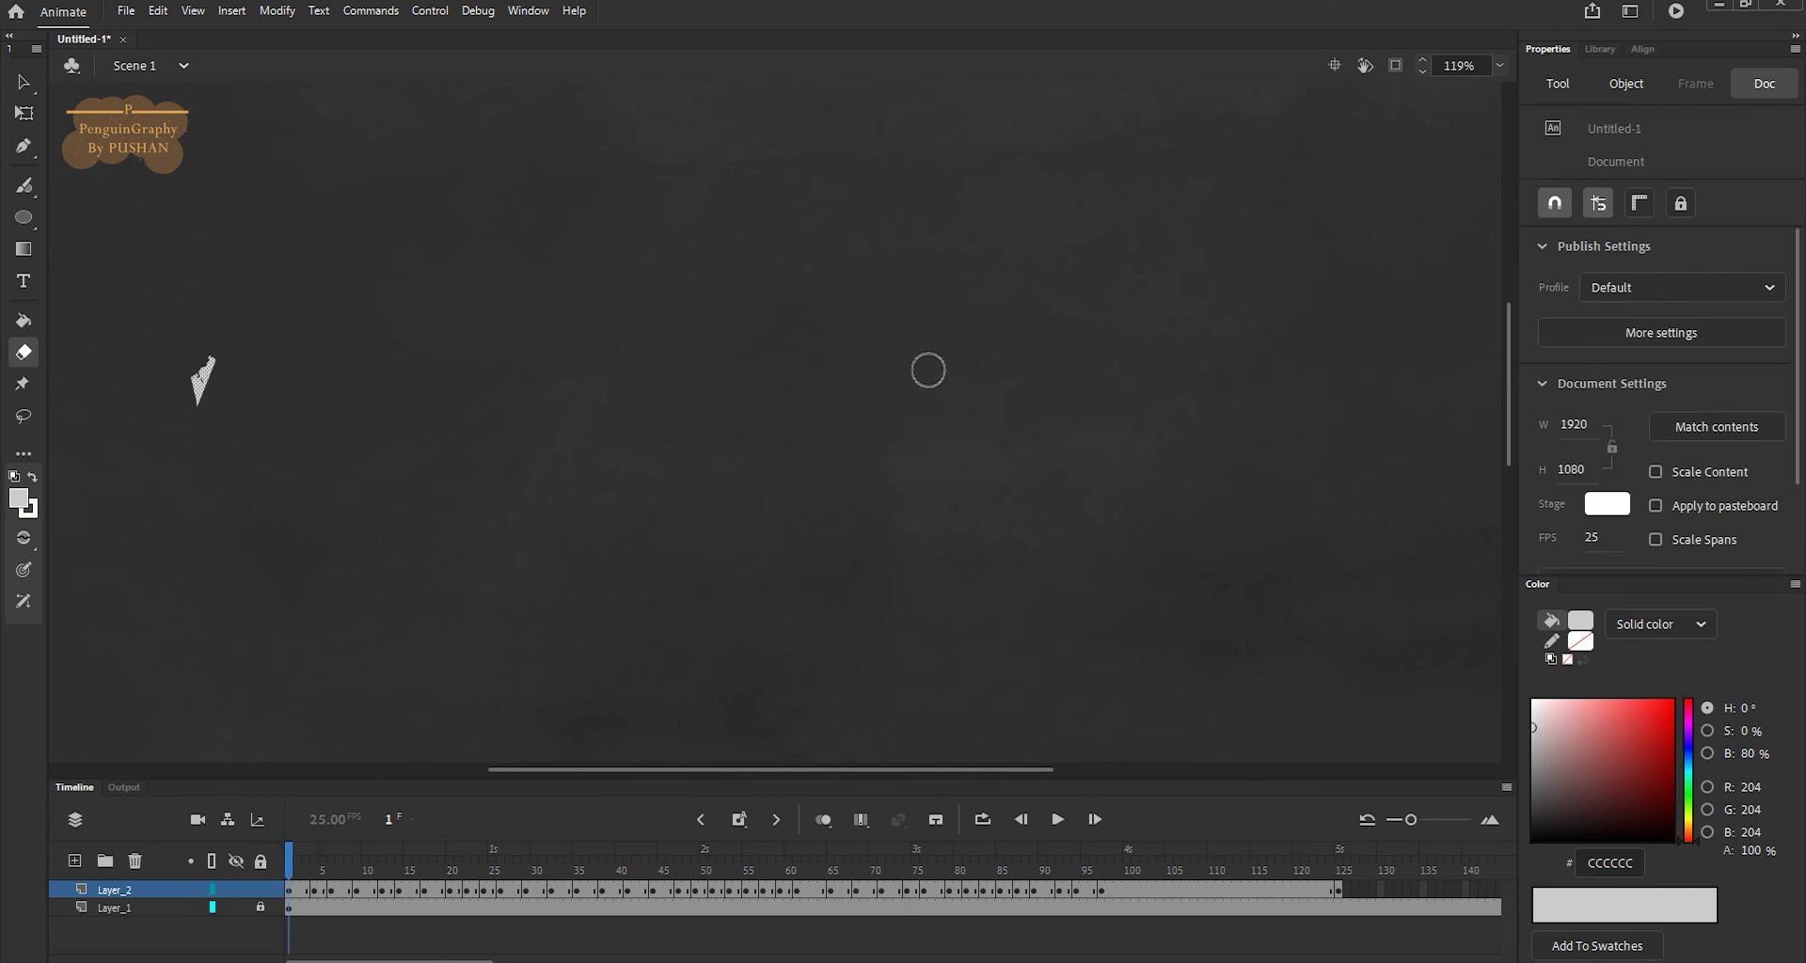
left_click(1058, 820)
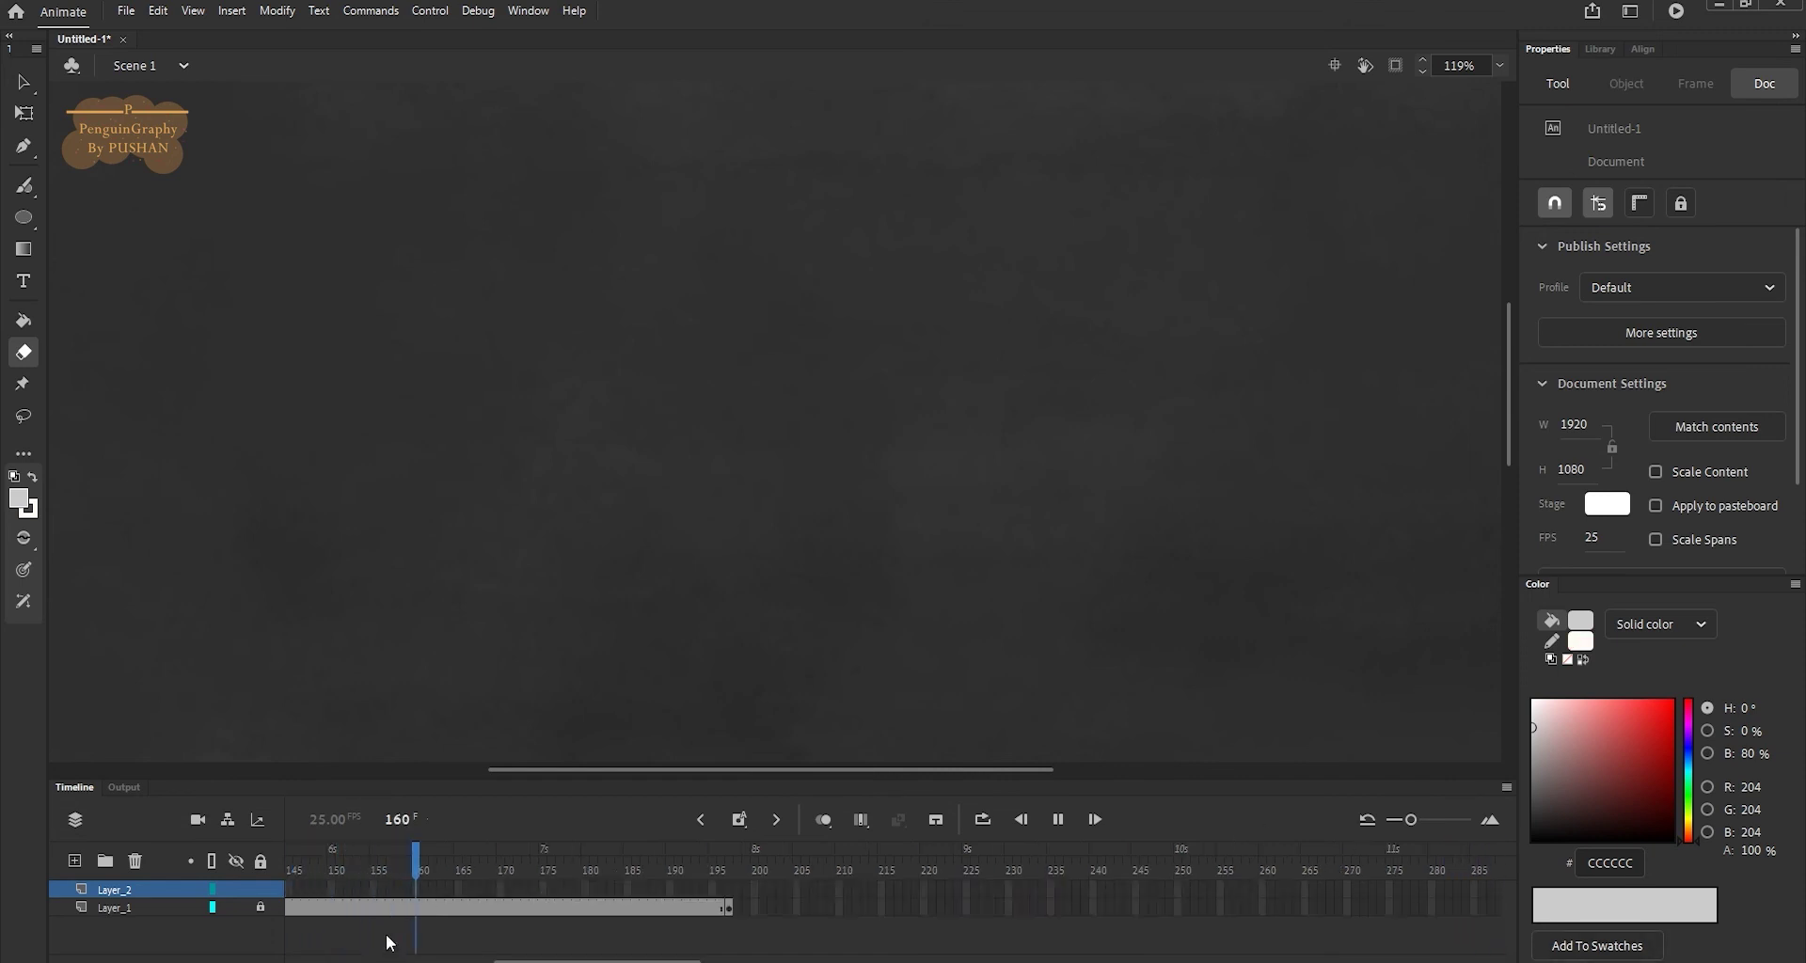
- Pause playback, scrub through the letters being written, and return to frame 1
left_click(294, 959)
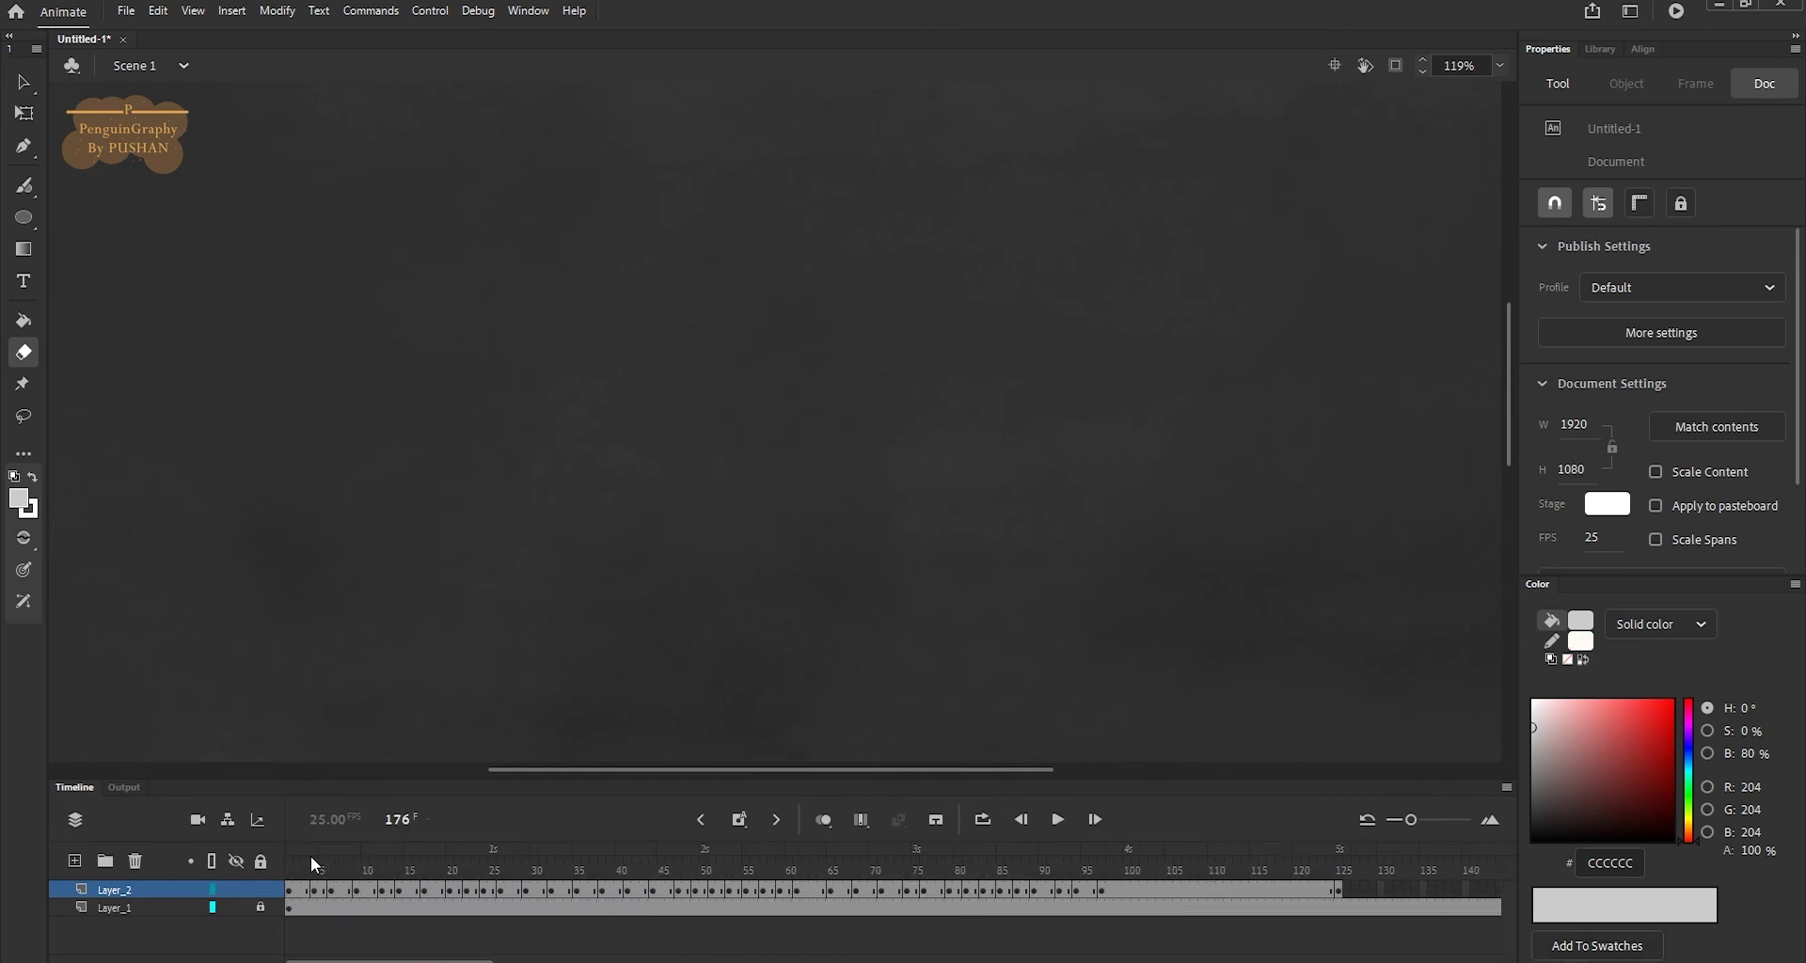
mouse_move(313, 864)
left_mouse_down()
mouse_move(584, 809)
mouse_move(938, 823)
left_mouse_up()
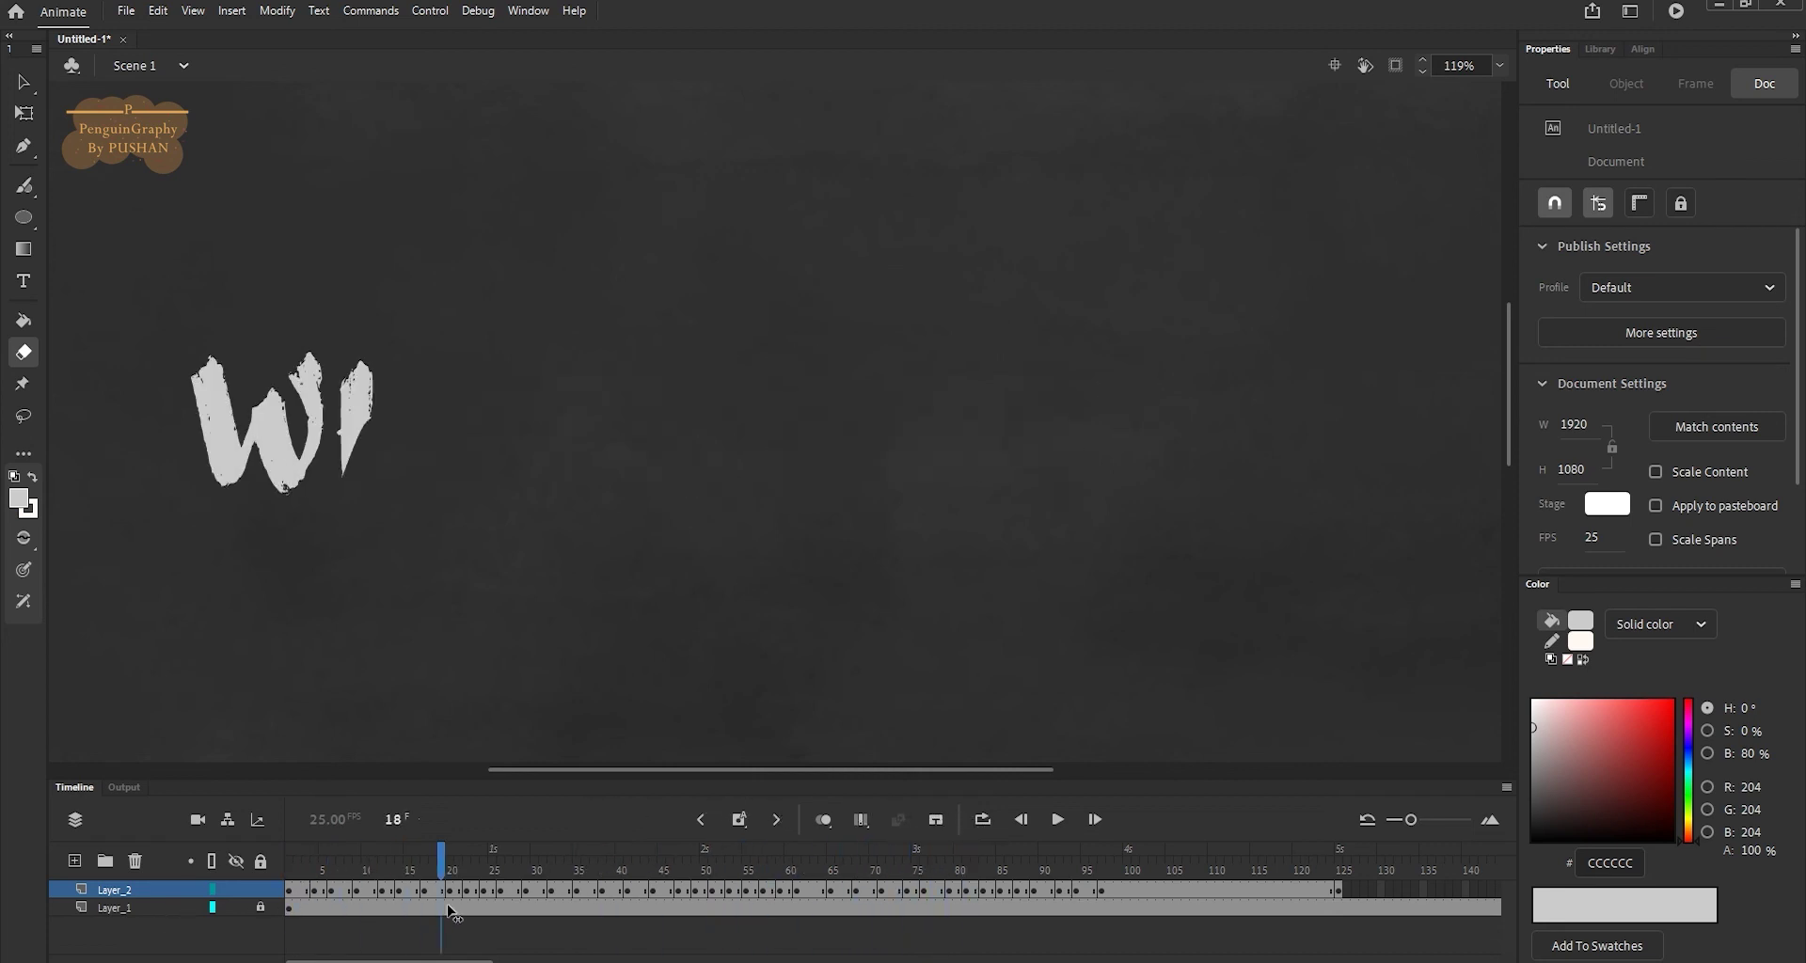
mouse_move(938, 823)
left_mouse_down()
mouse_move(611, 891)
mouse_move(1232, 856)
left_mouse_up()
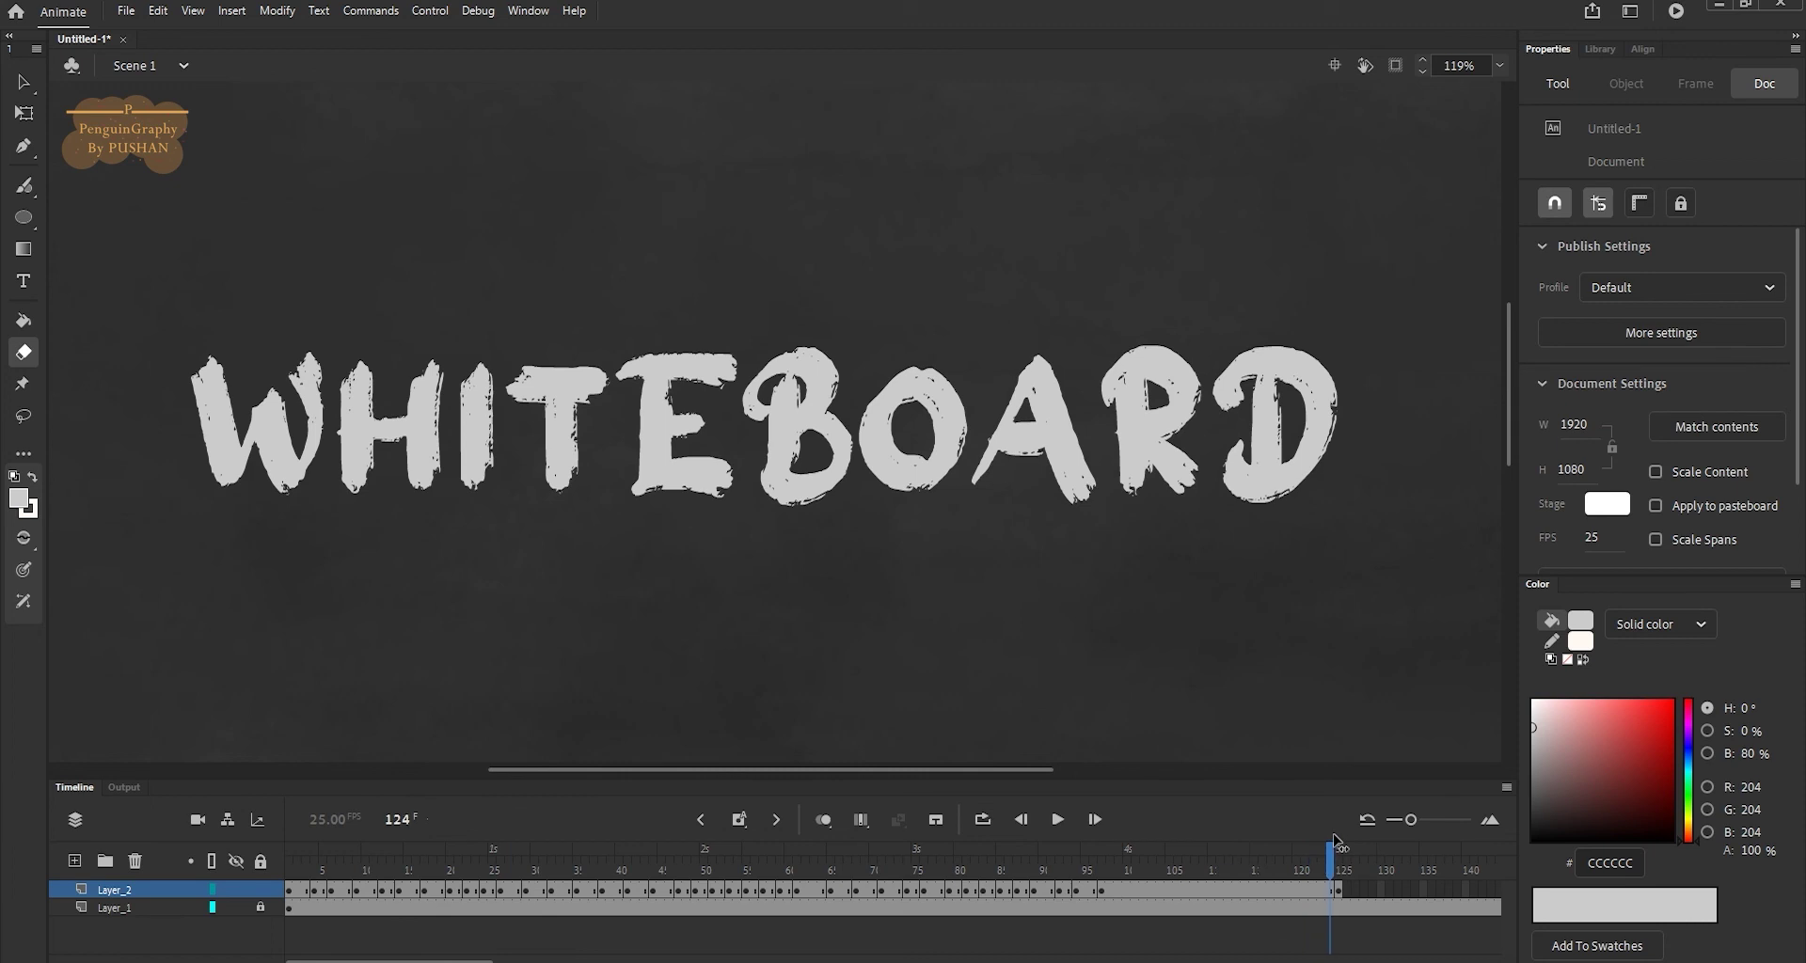
left_click_drag(1232, 856, 122, 924)
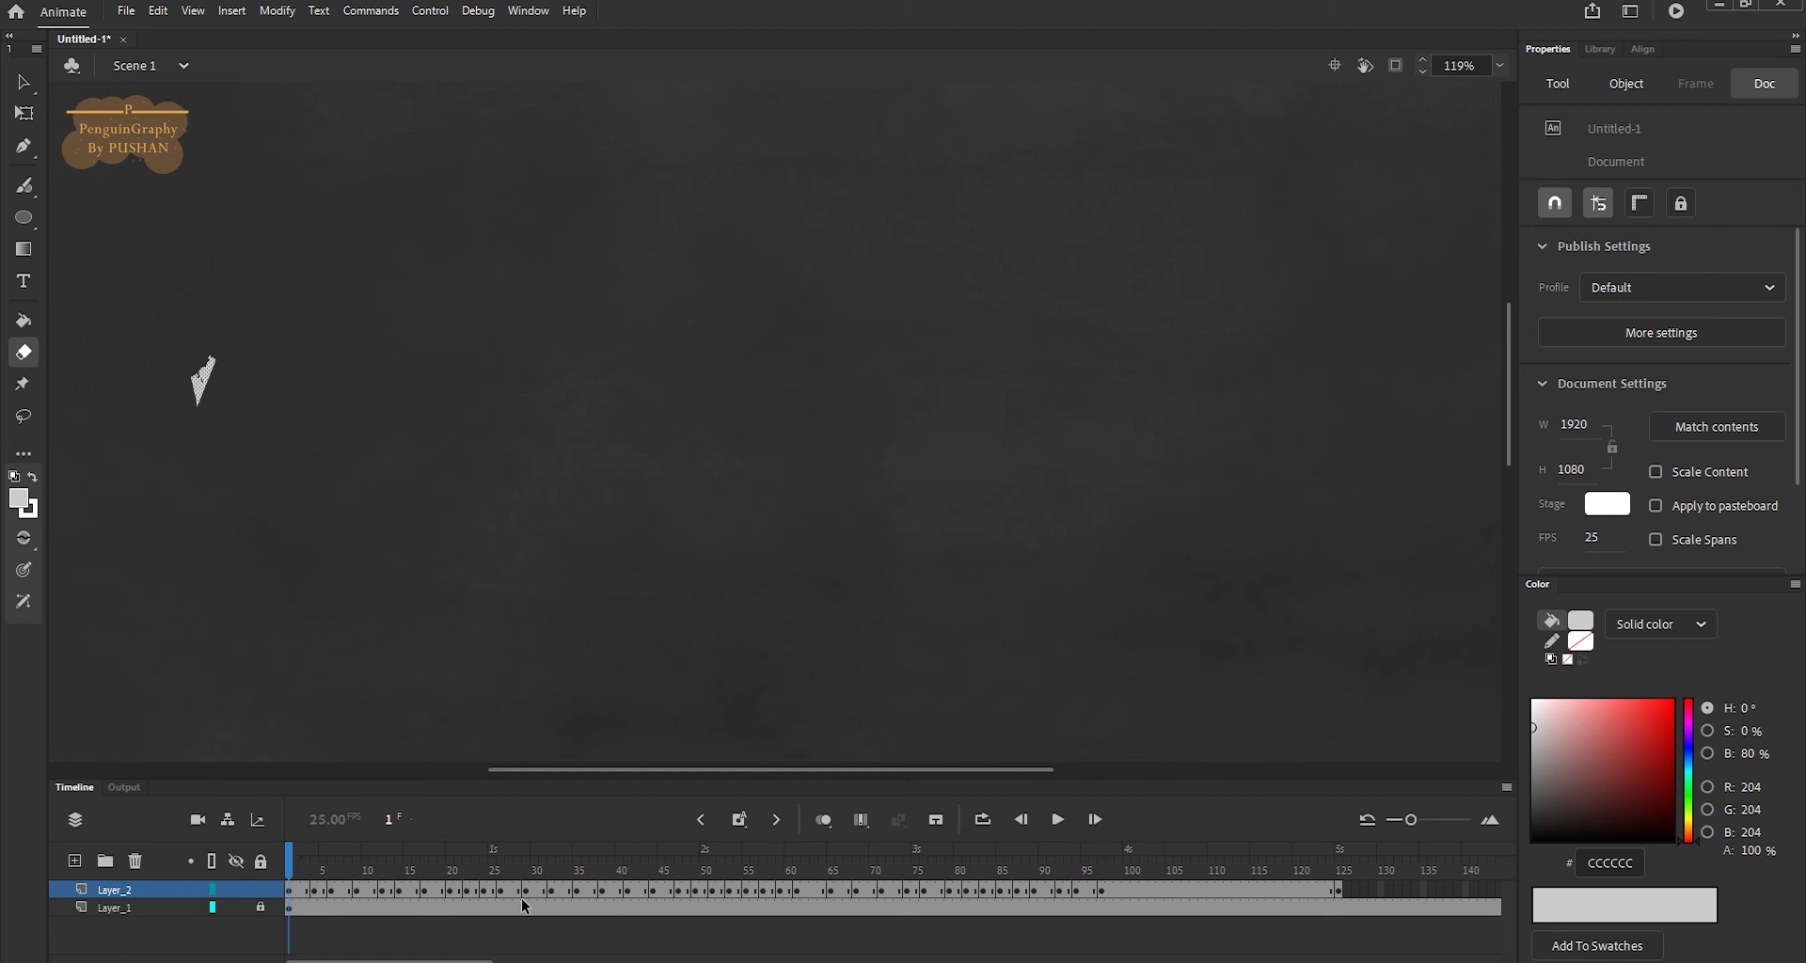
mouse_move(291, 852)
left_mouse_down()
mouse_move(1289, 851)
mouse_move(289, 851)
left_mouse_up()
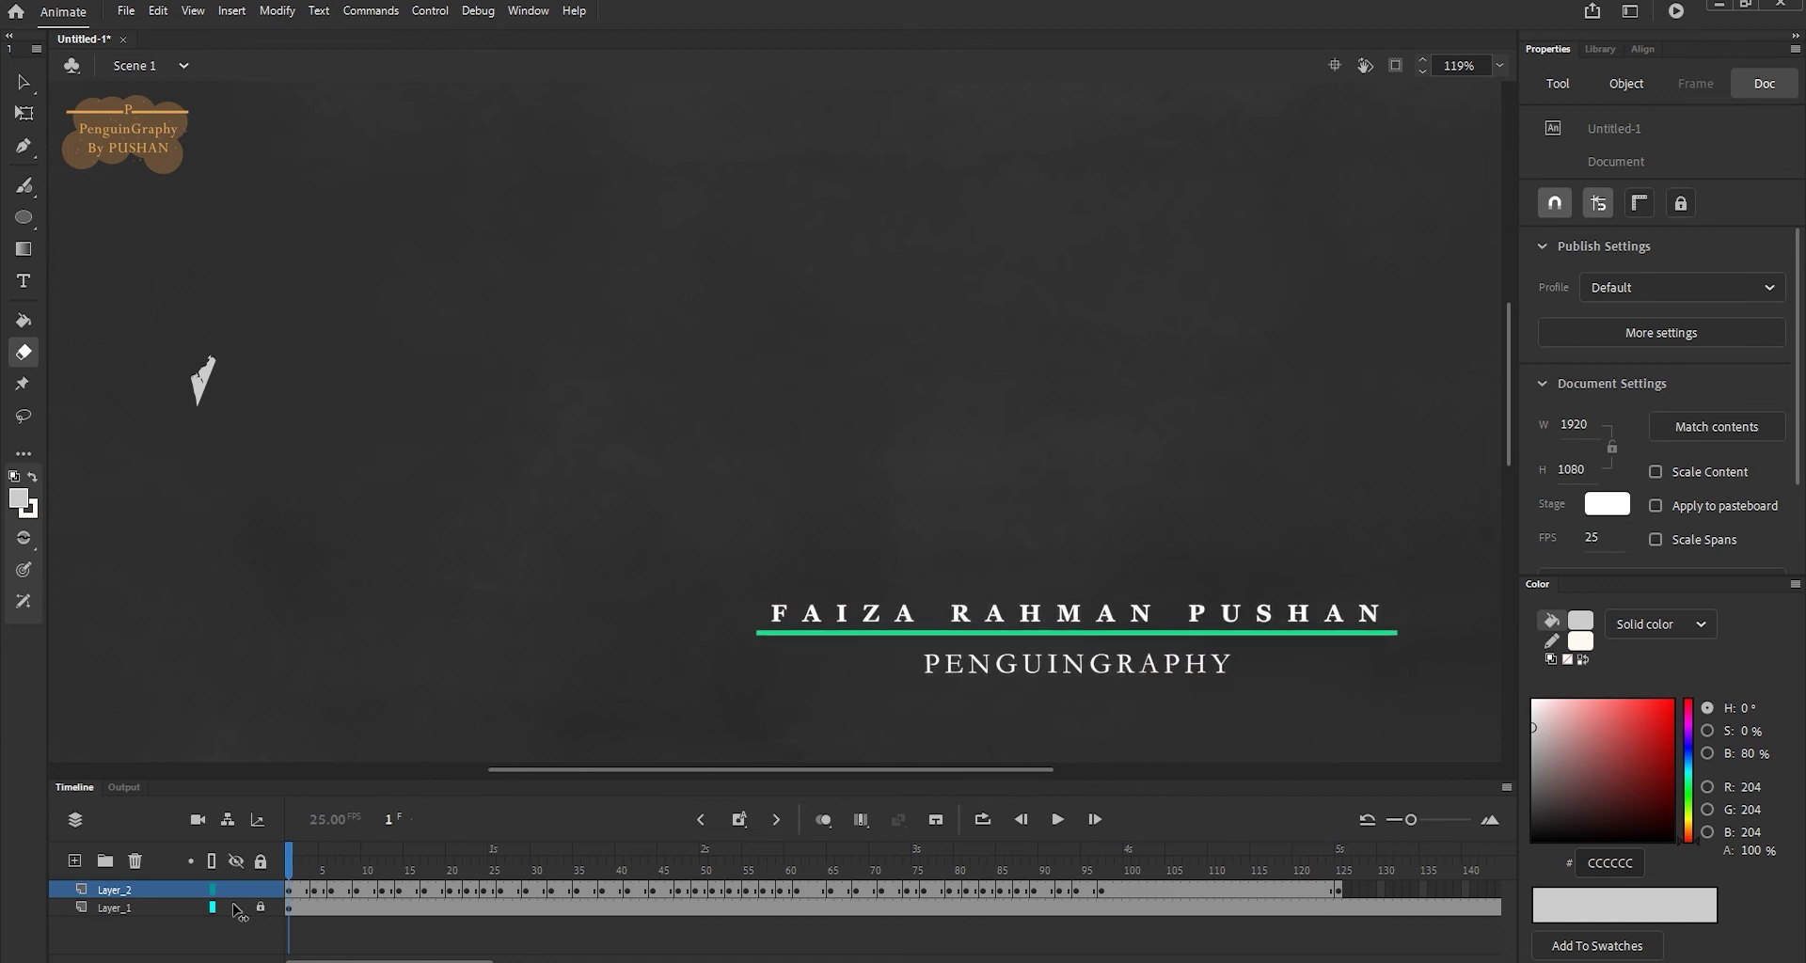
left_click_drag(290, 870, 894, 870)
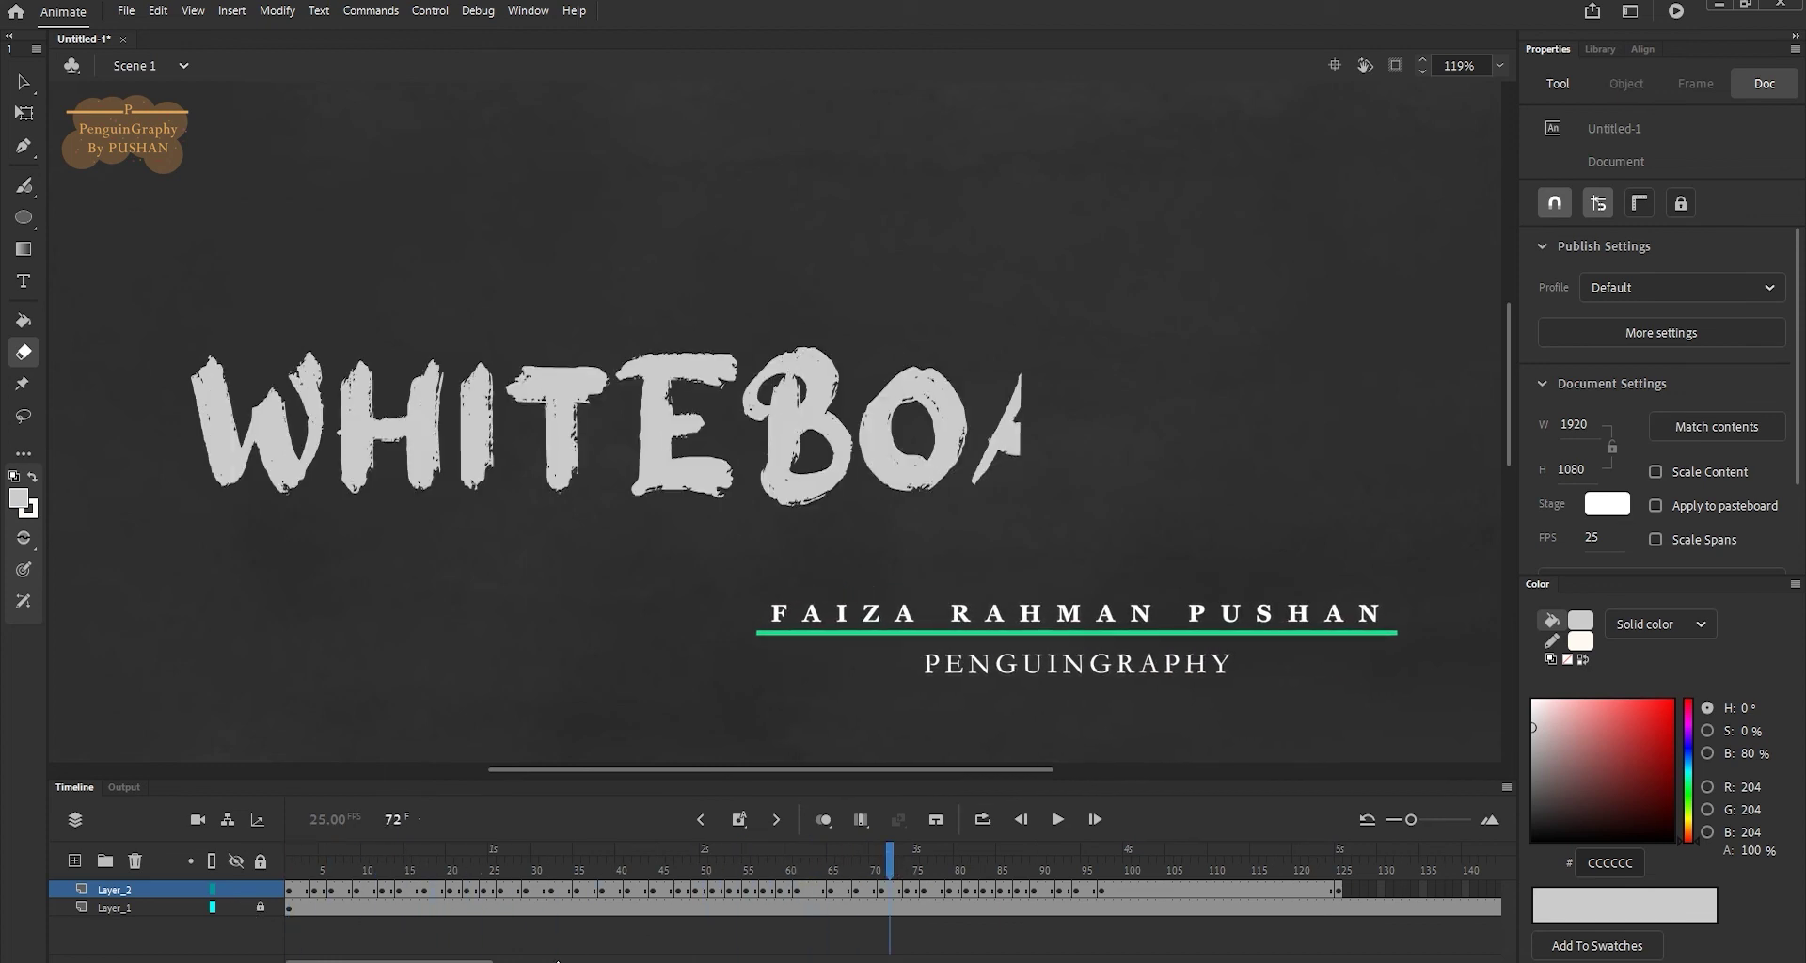